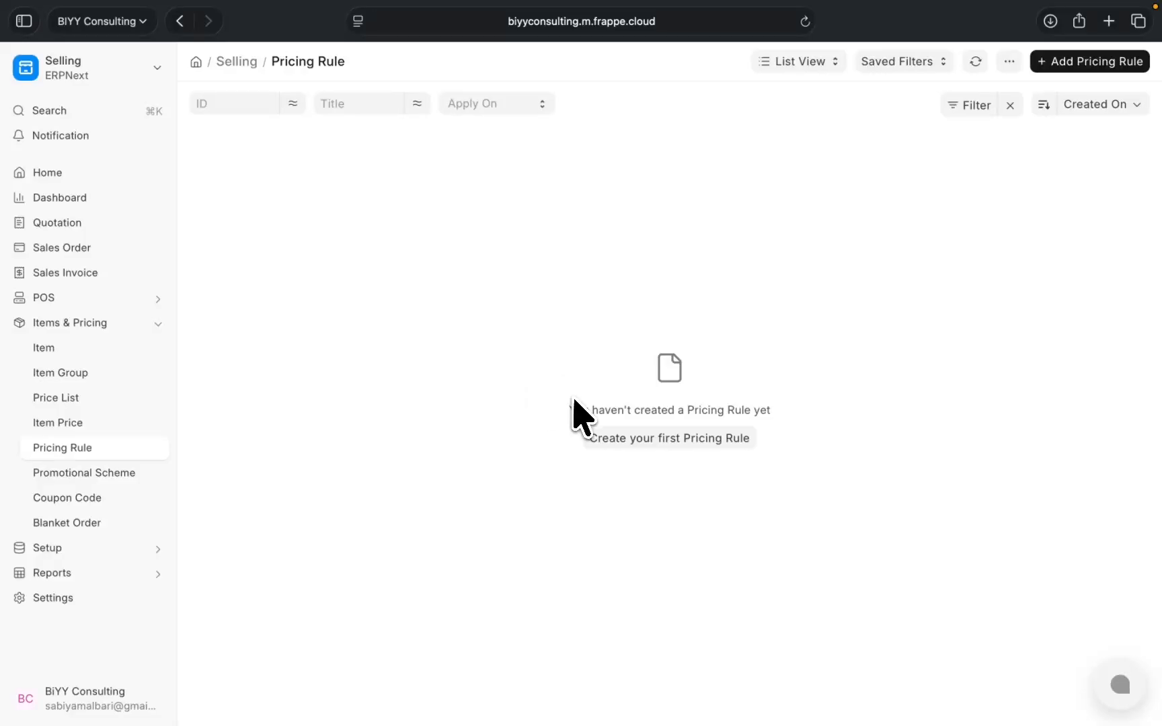
Step: Create a new pricing rule titled "Dealer Bulk Discount - Electronics"
left_click(615, 439)
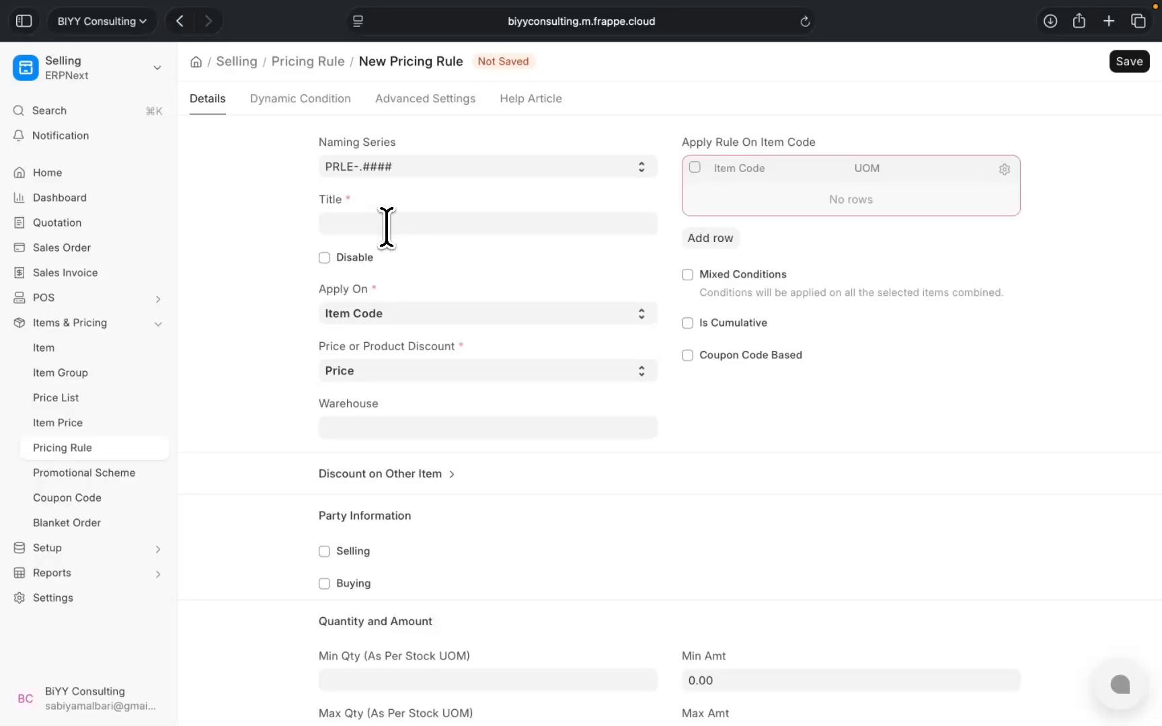
left_click(386, 228)
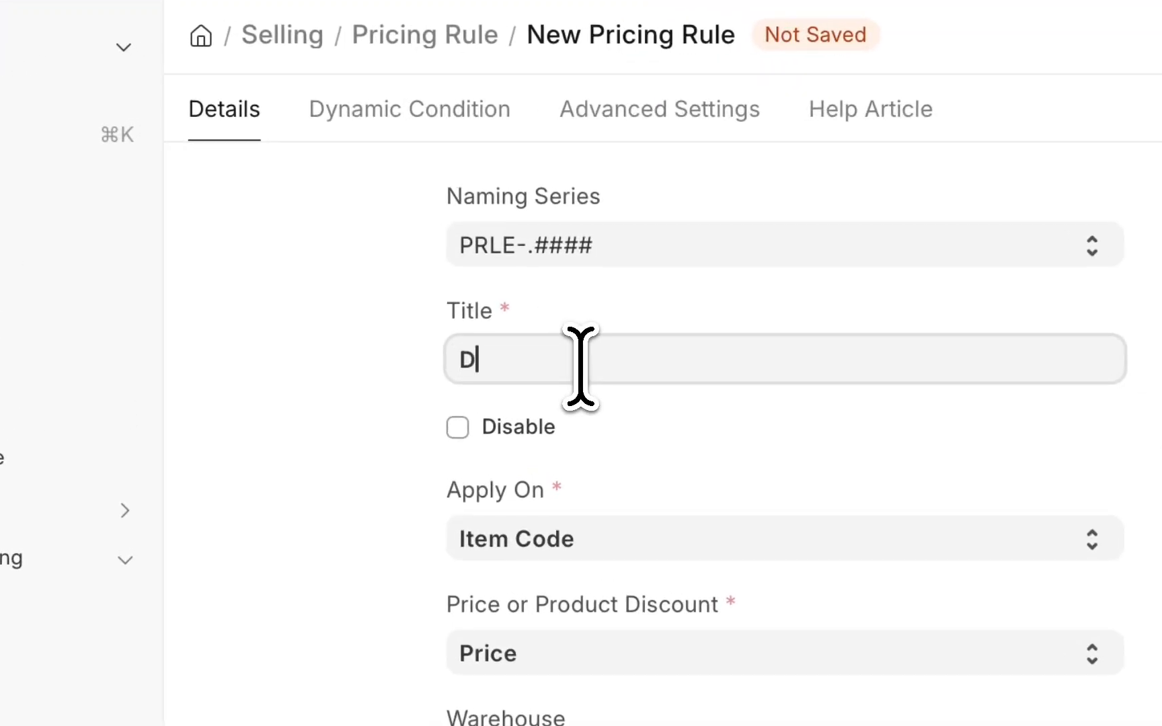
type("Dealer B")
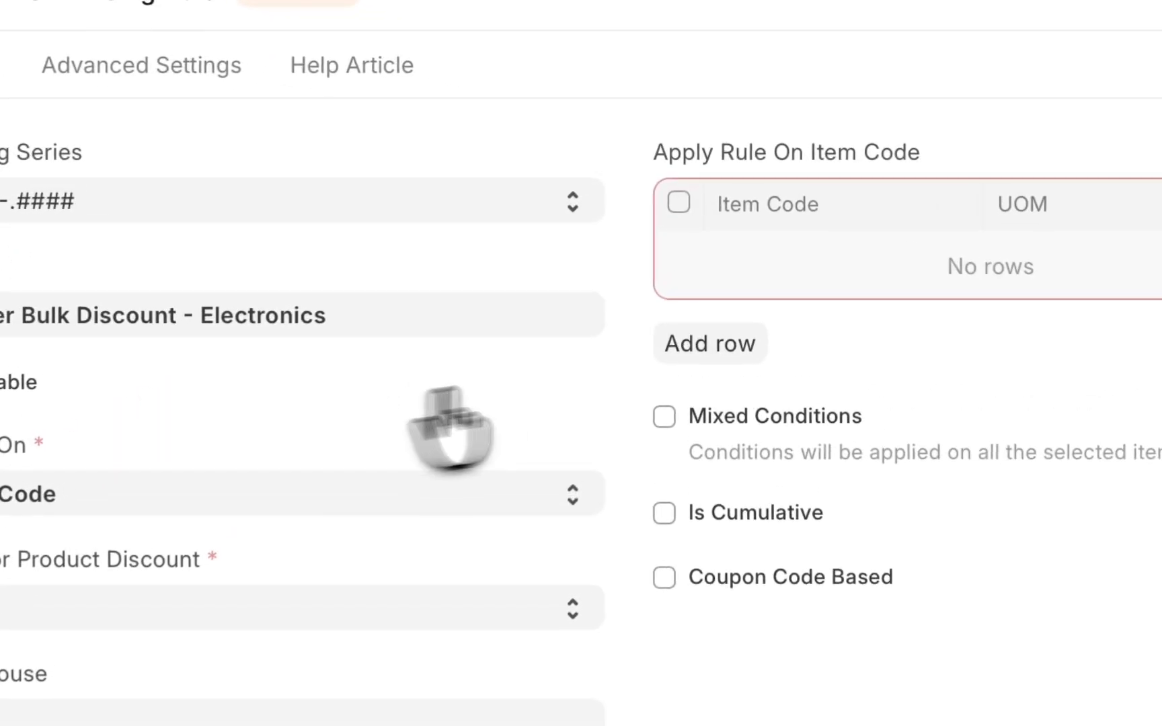
Step: Add the item Macbook Air 13 with UOM Nos to the rule's item code table
left_click(710, 238)
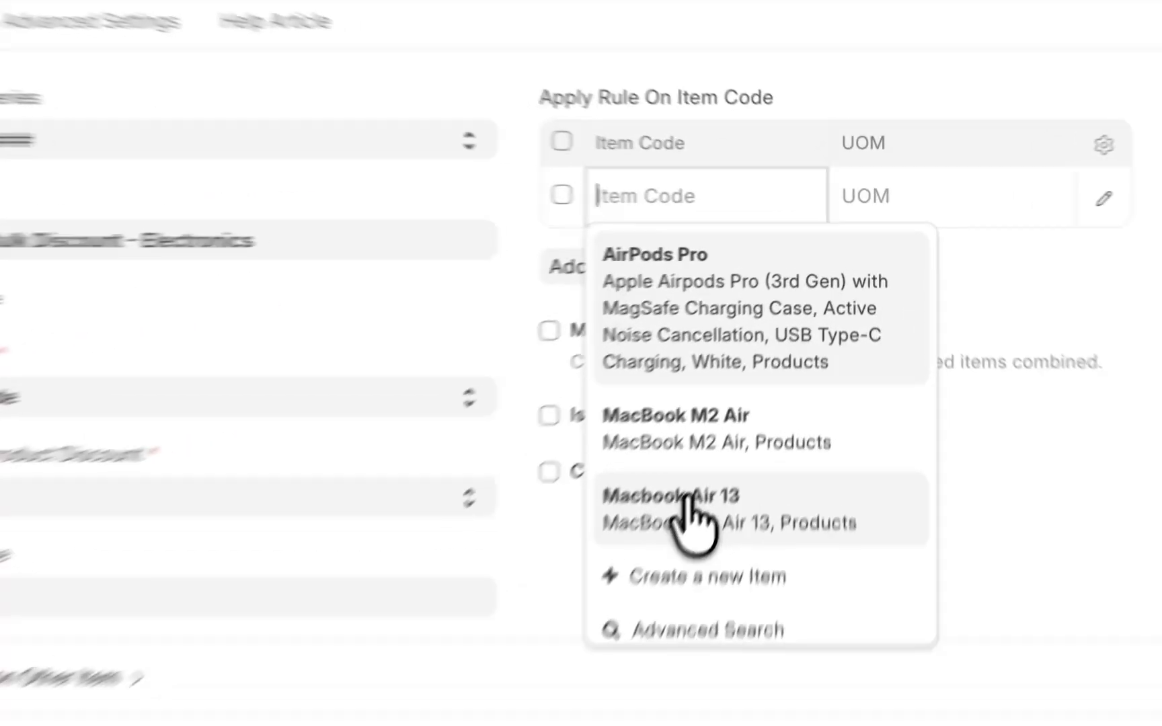
left_click(685, 505)
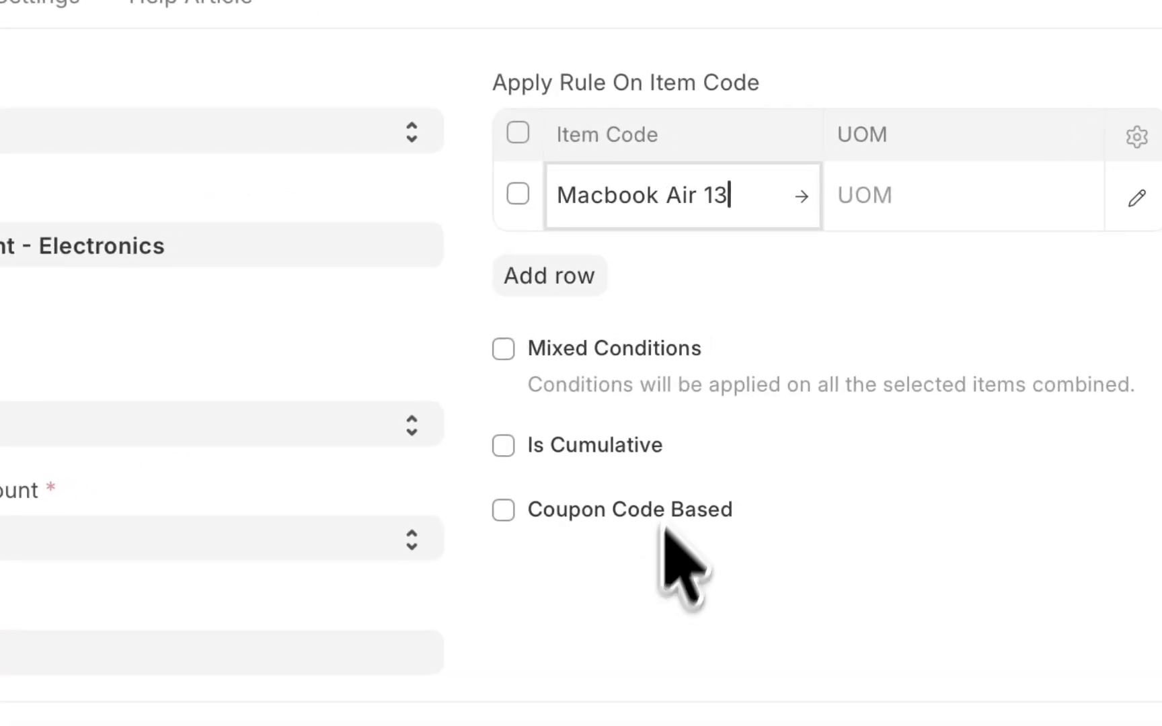
left_click(864, 196)
left_click(845, 272)
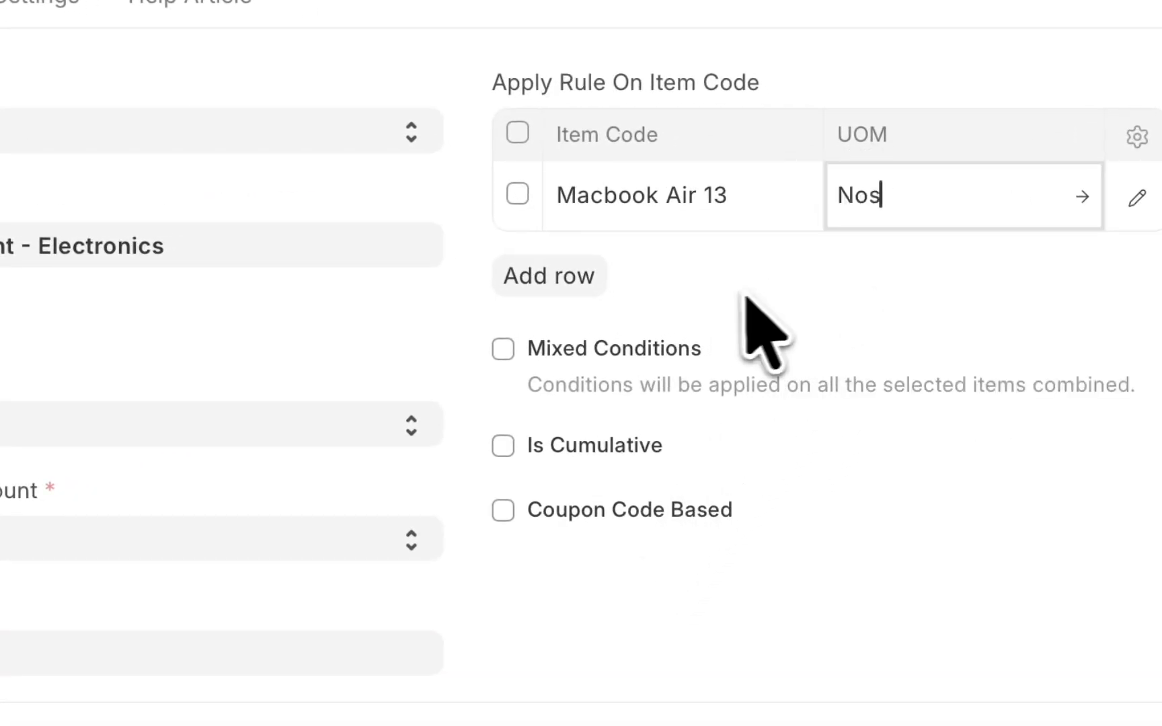
left_click(726, 298)
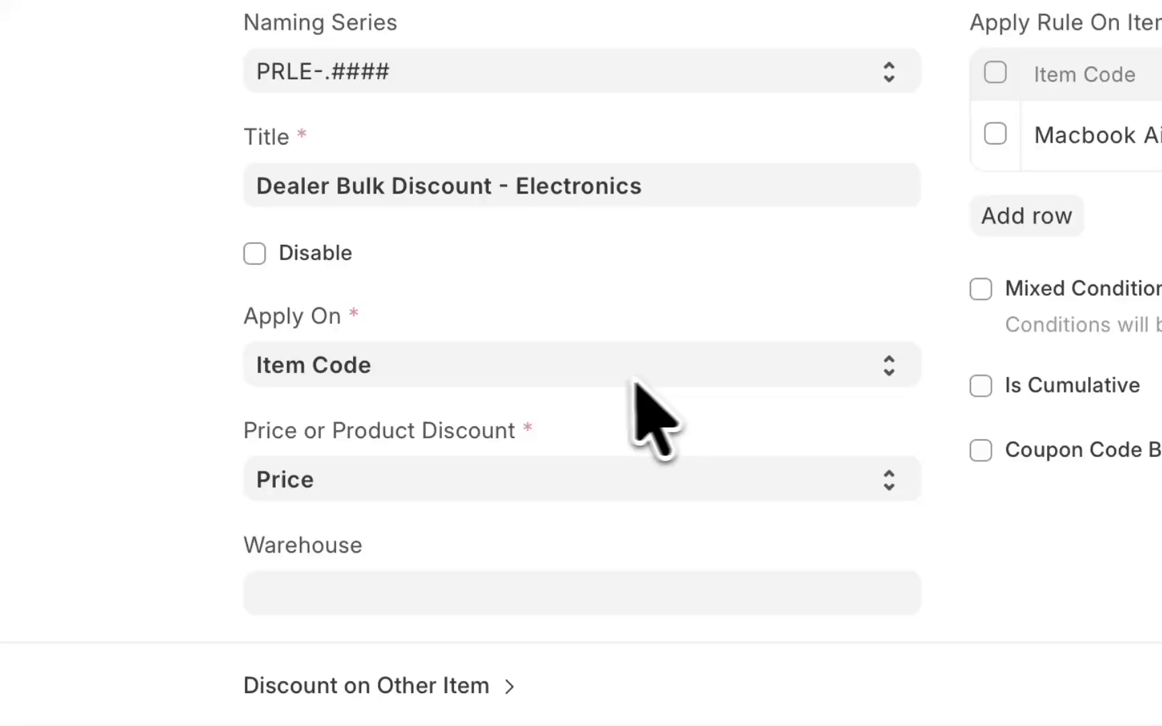
Step: Apply the rule on Item Code and choose Price as the discount kind
left_click(476, 364)
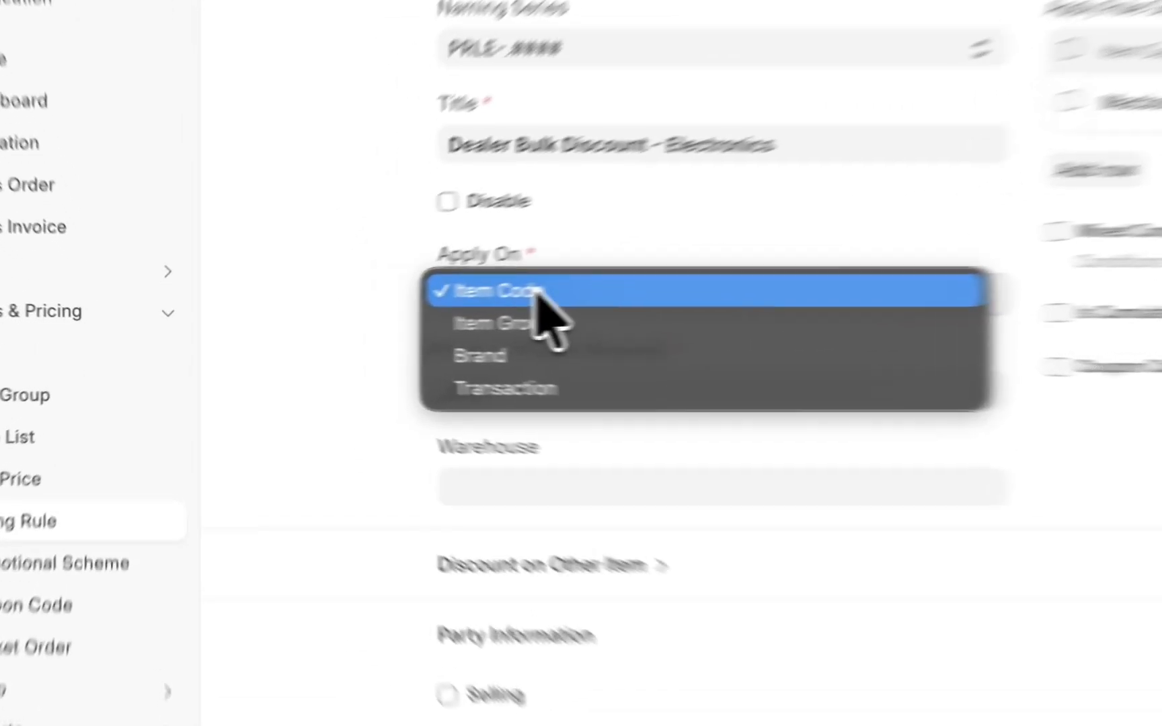
left_click(380, 311)
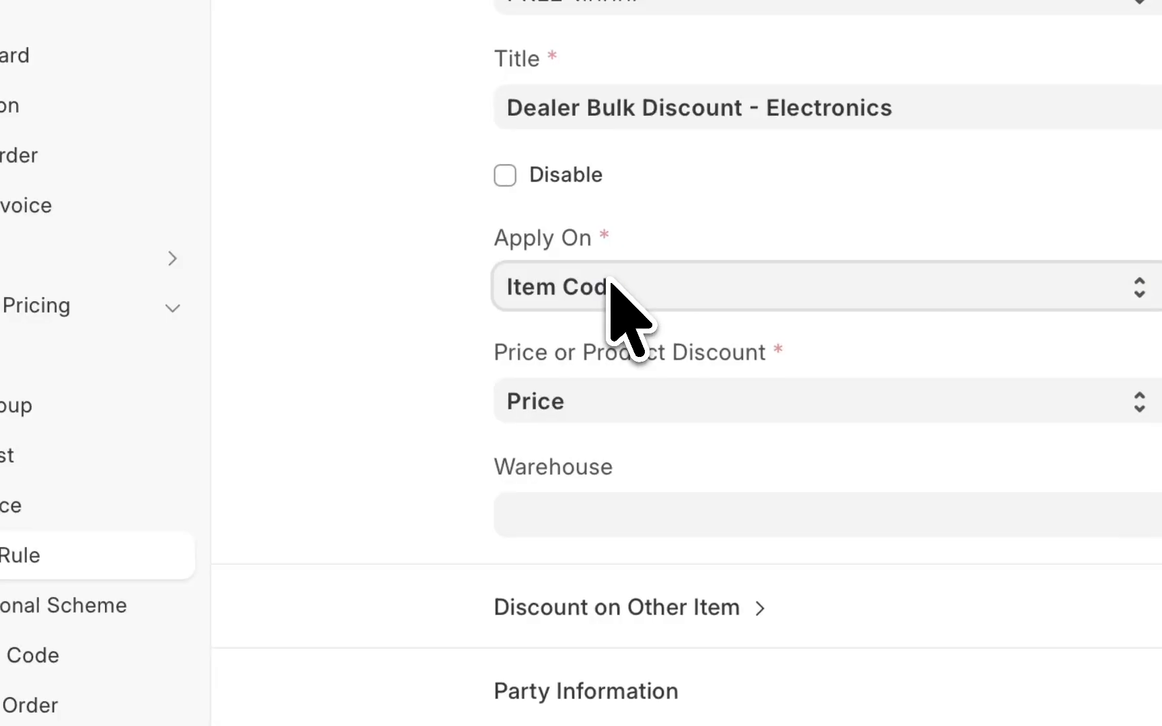
left_click(600, 400)
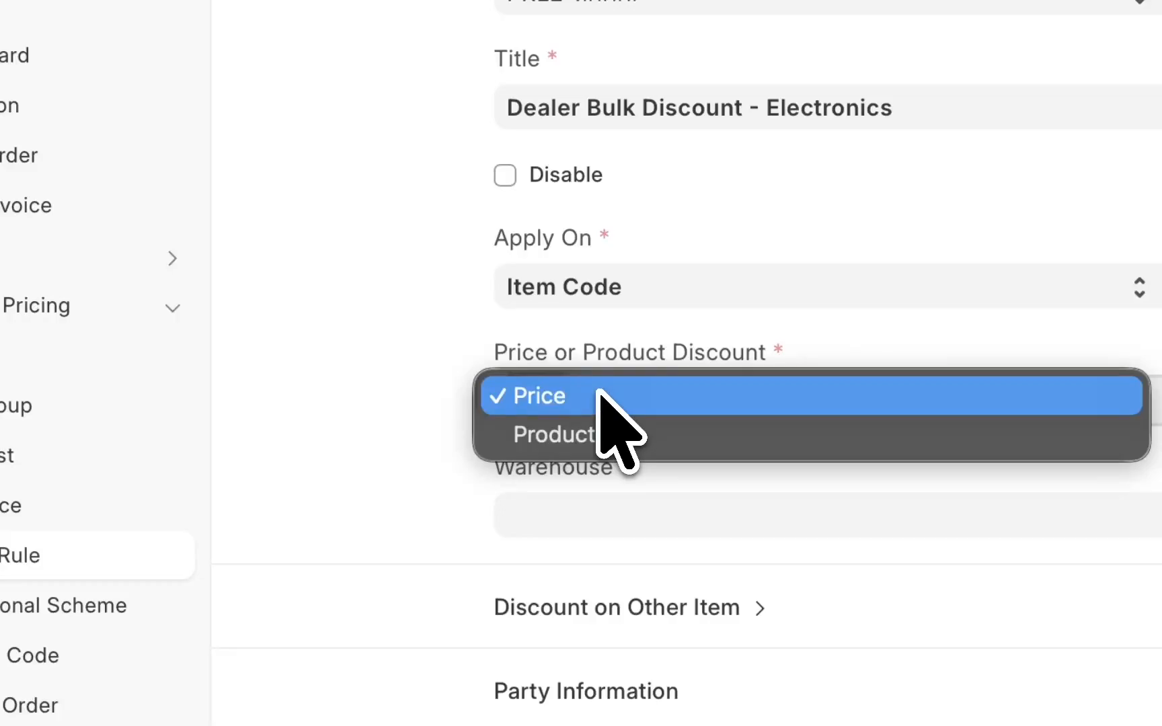
left_click(598, 398)
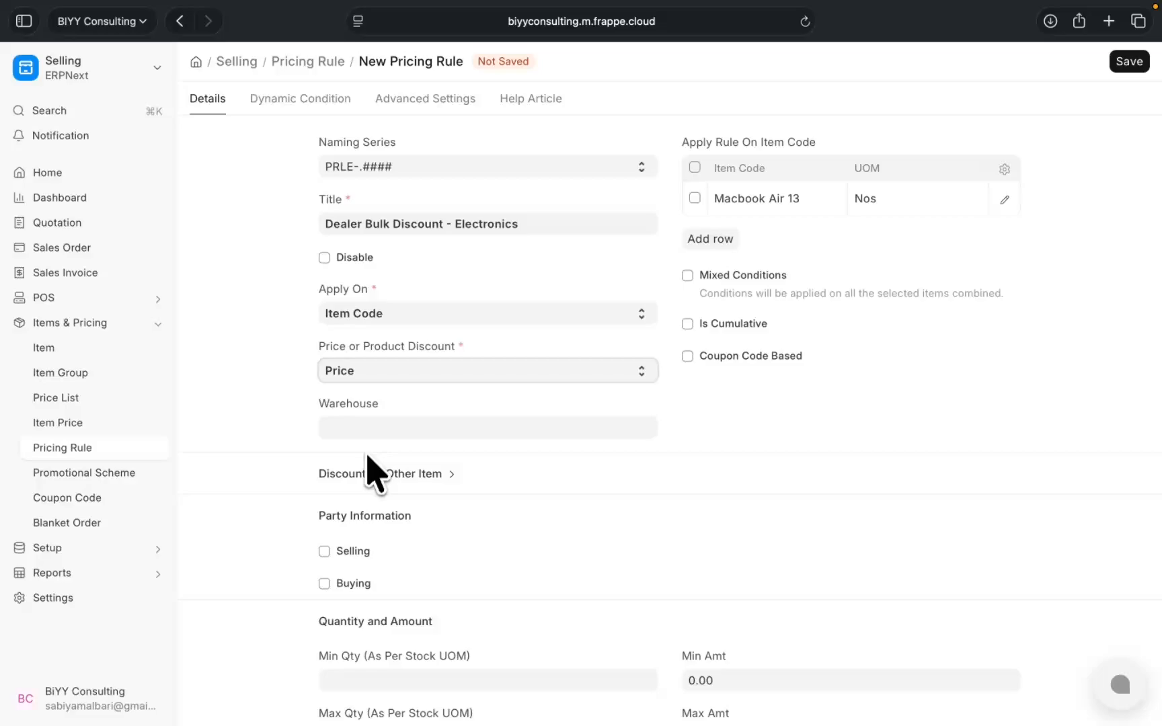
Step: Enable the rule for selling and make it applicable for the customer group Commercial
scroll(368, 464, "down", 5)
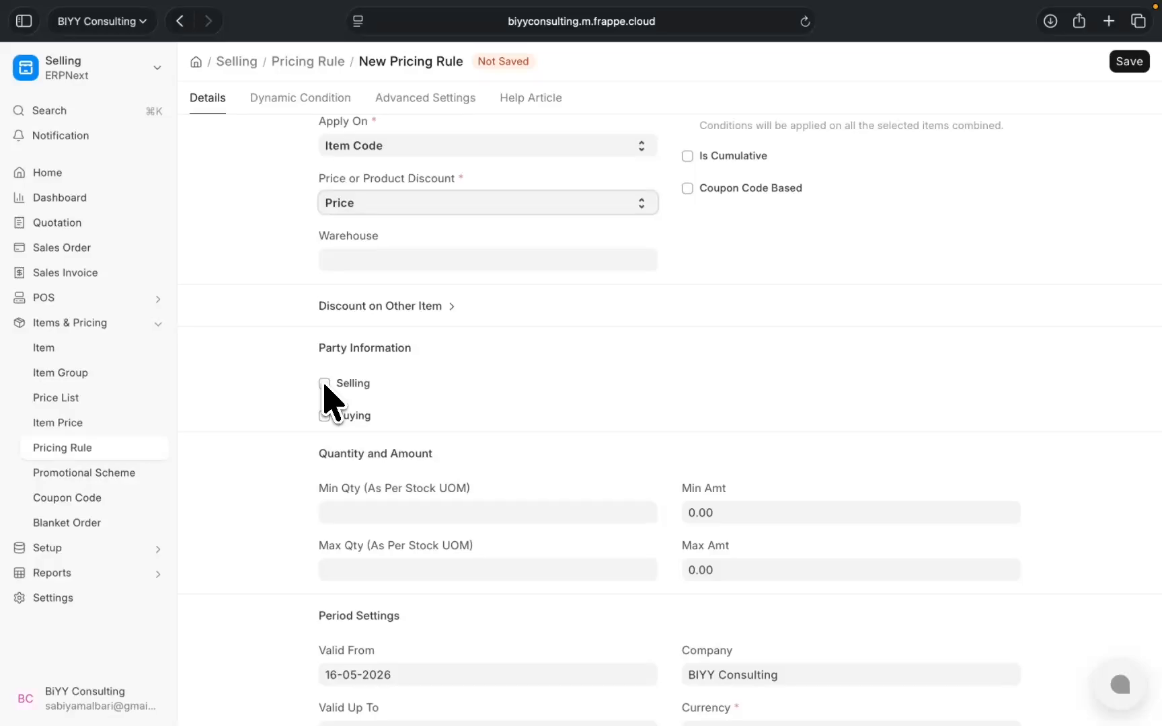
left_click(324, 383)
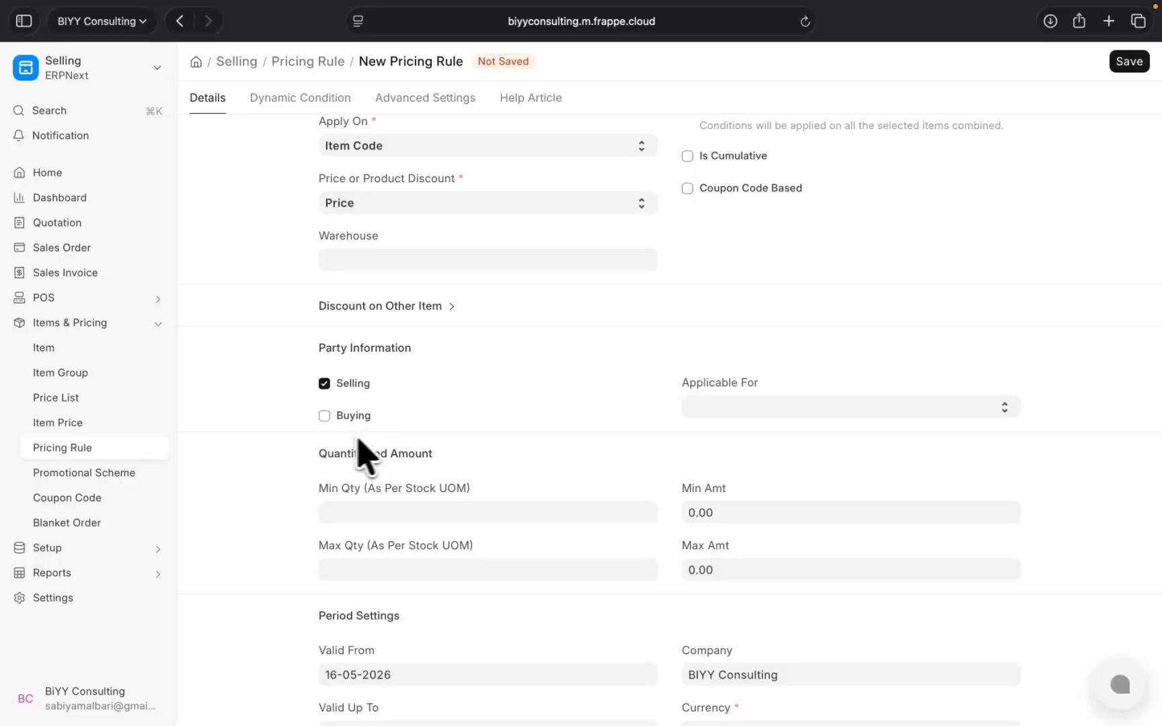
left_click(764, 407)
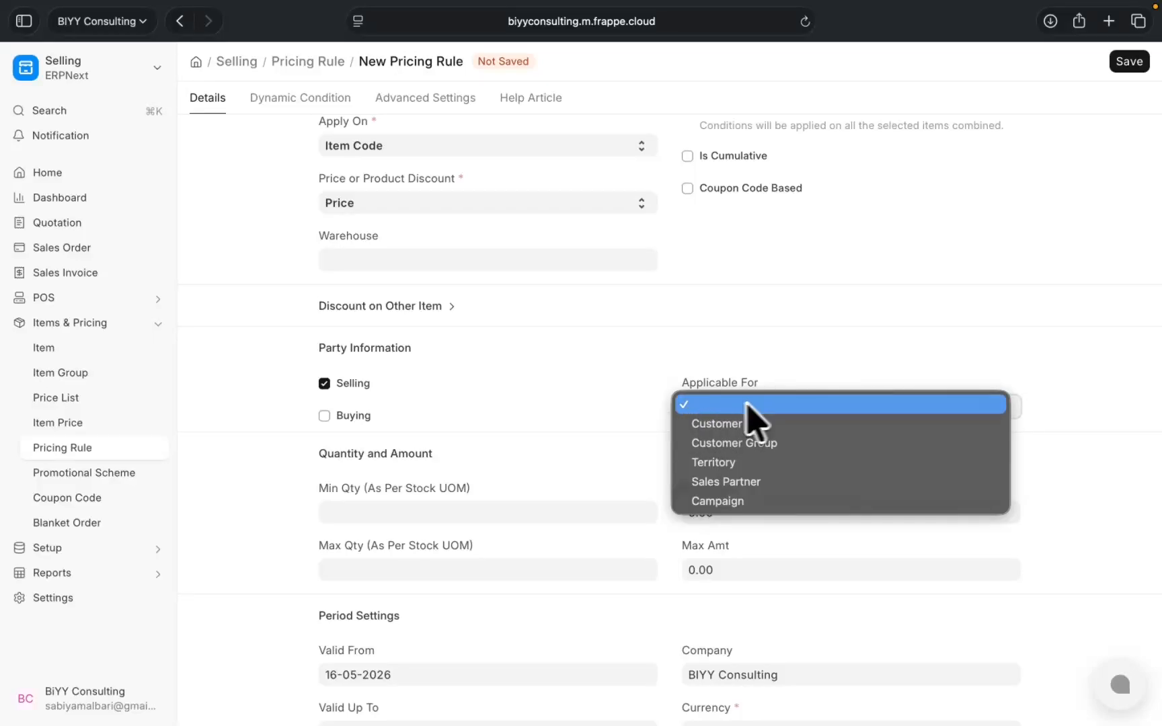
left_click(720, 442)
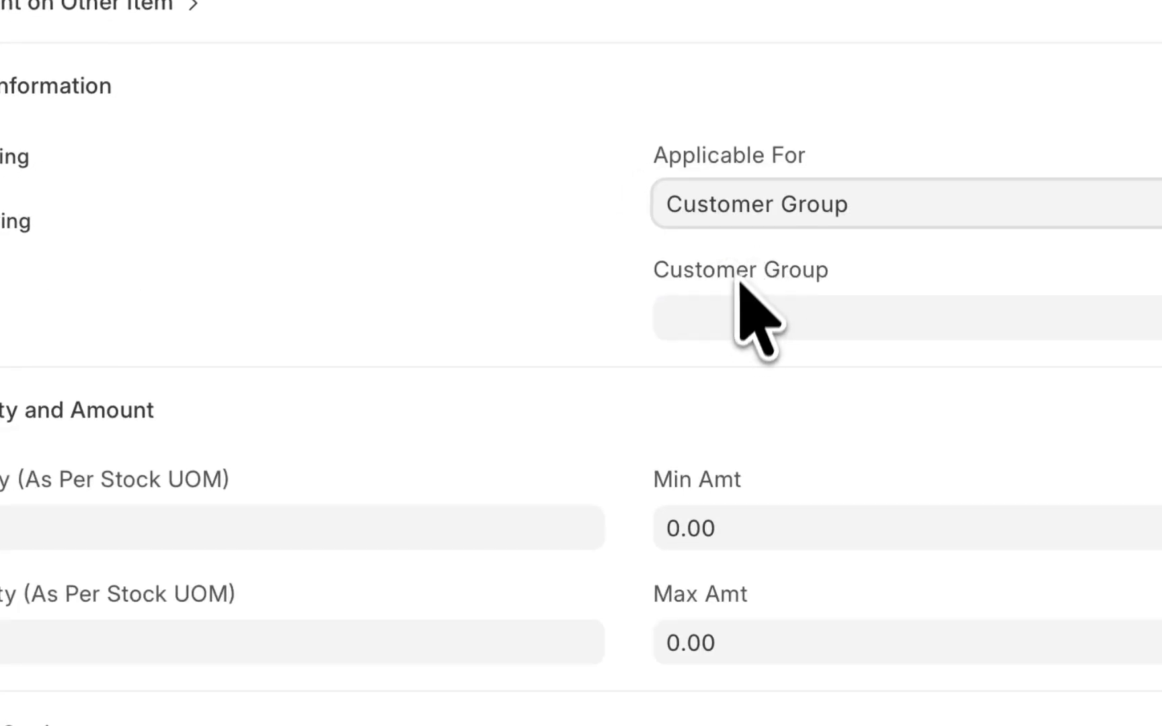
left_click(740, 316)
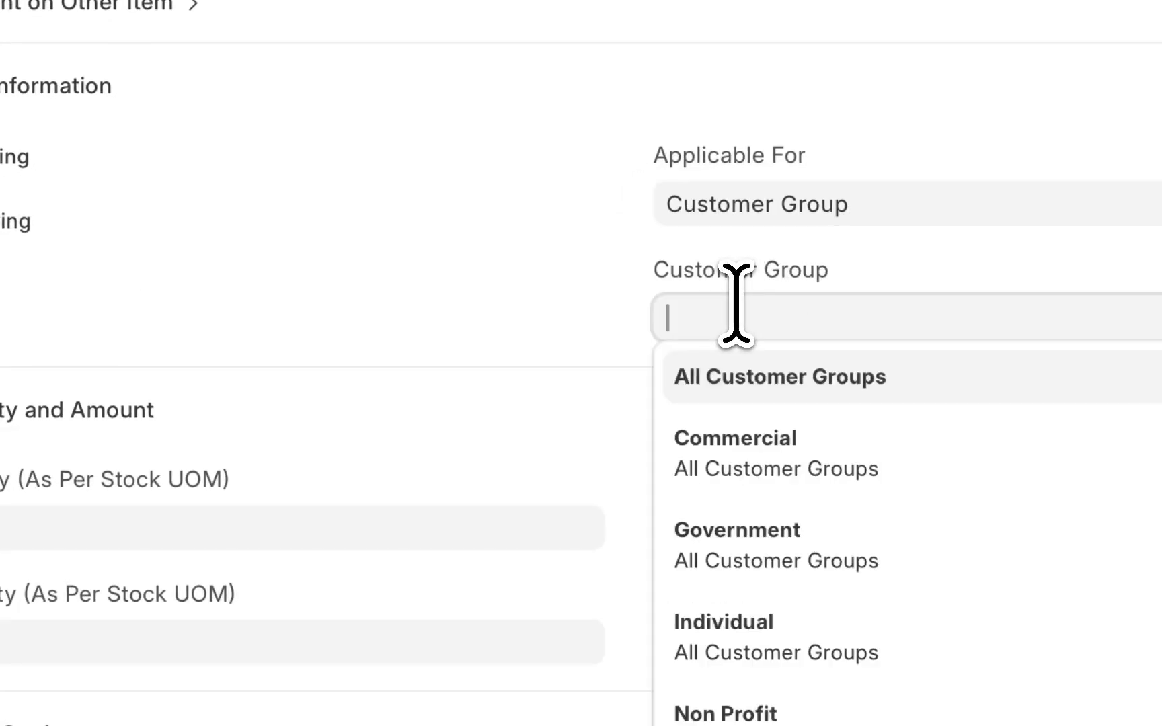
left_click(724, 447)
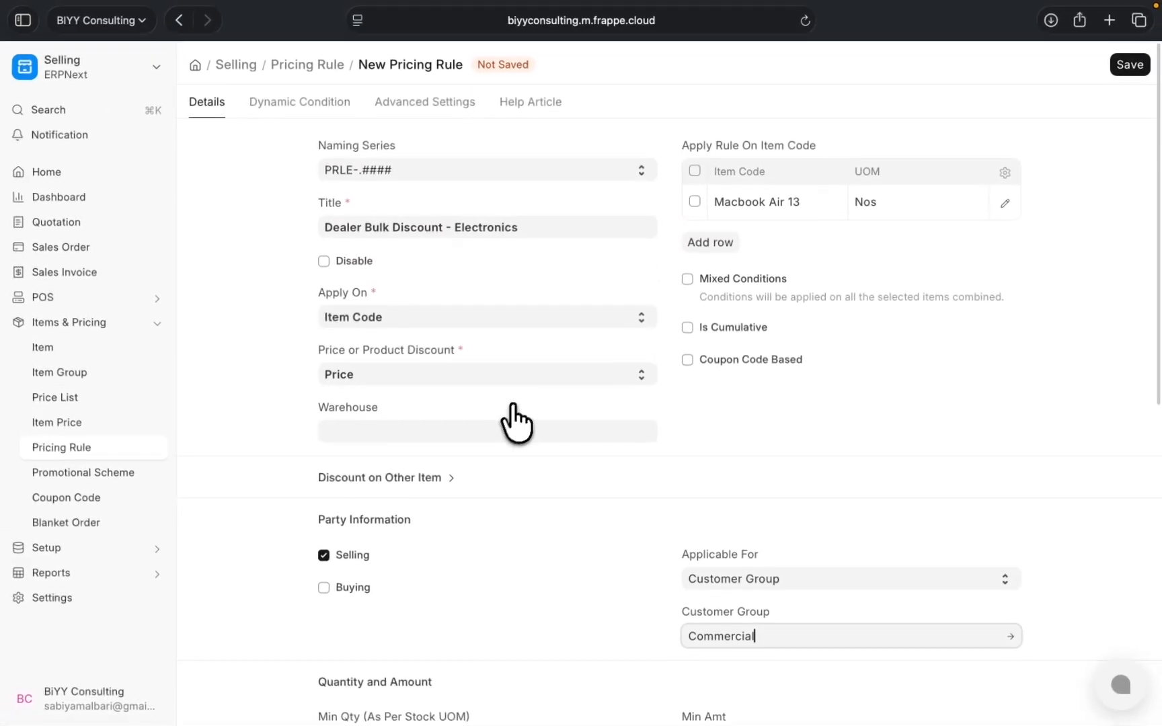
Step: Set the rule's minimum quantity to 10
scroll(501, 544, "down", 3)
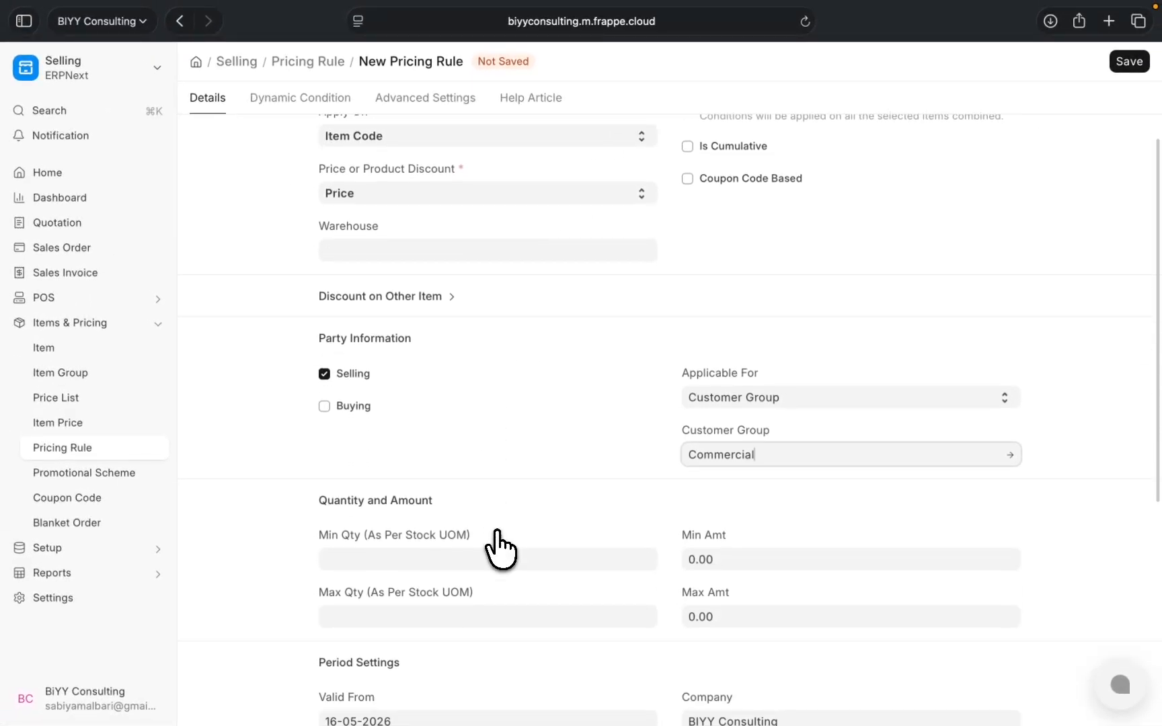
scroll(500, 548, "down", 2)
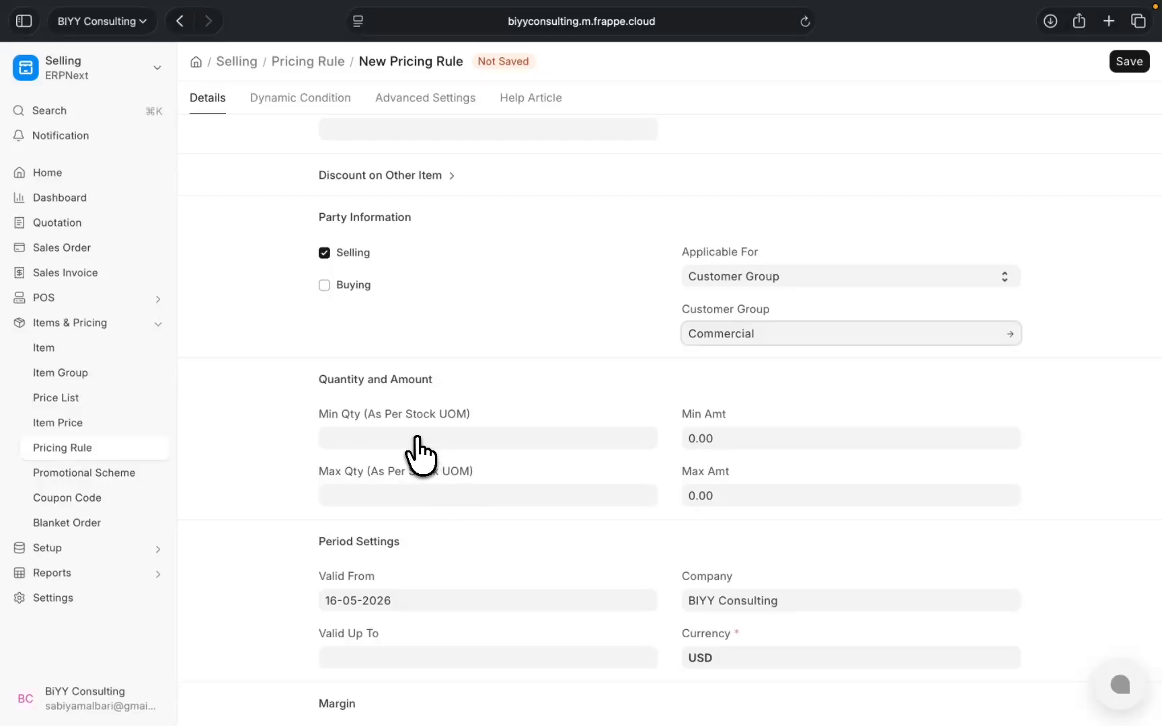
left_click(370, 438)
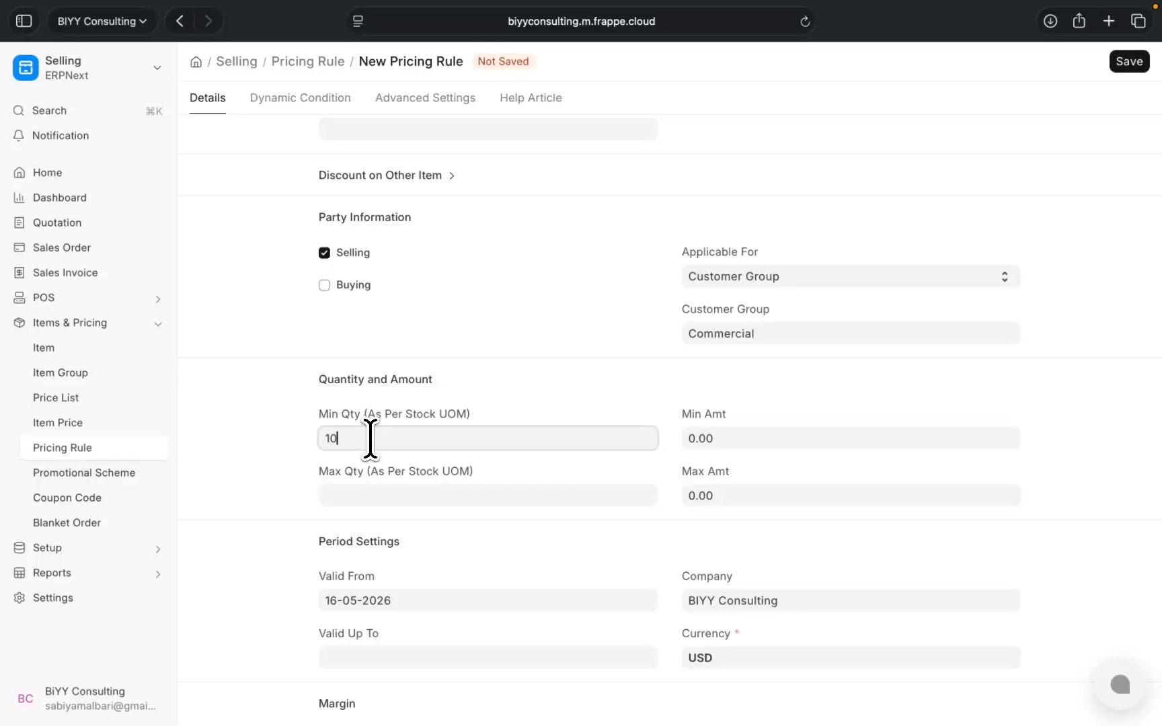
left_click(548, 333)
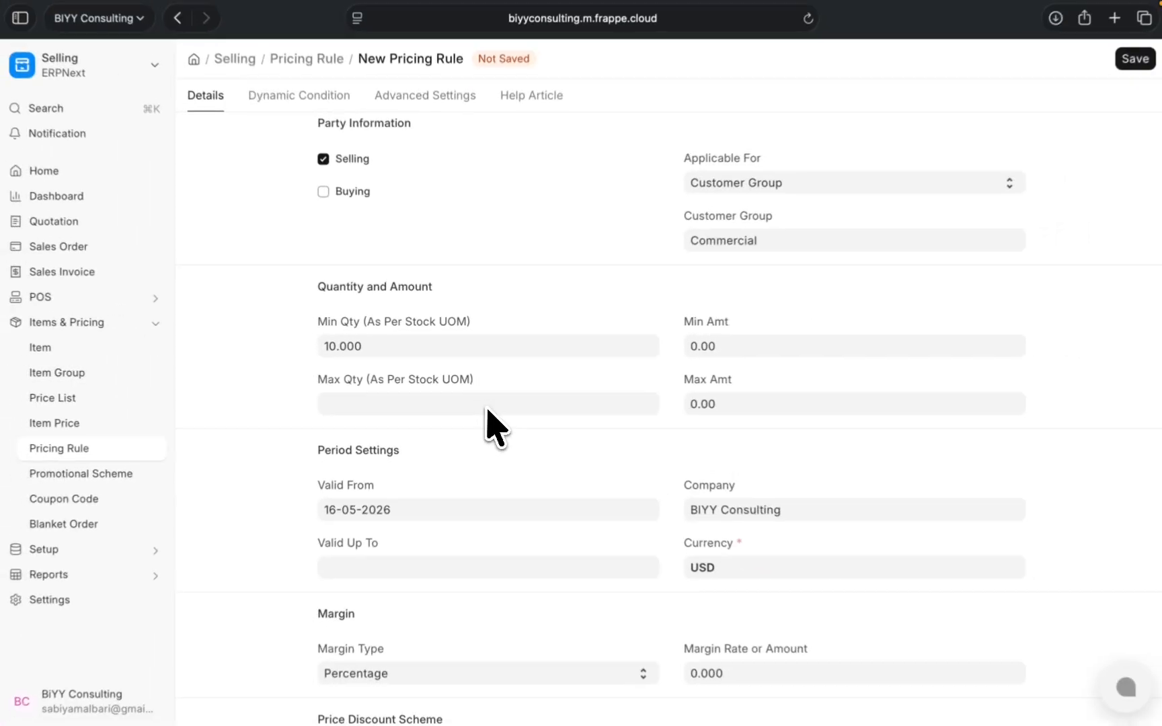
Step: Set the rule's validity period to run from 16-05-2026 up to 31-05-2026
scroll(514, 463, "down", 2)
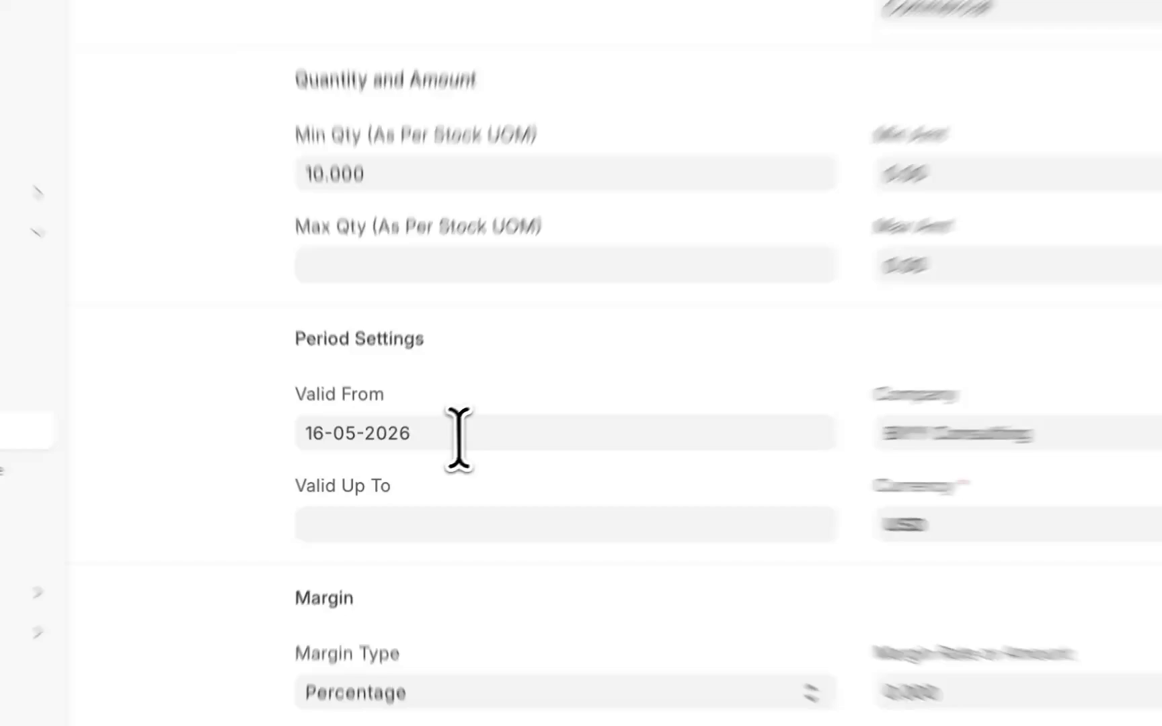
left_click(430, 450)
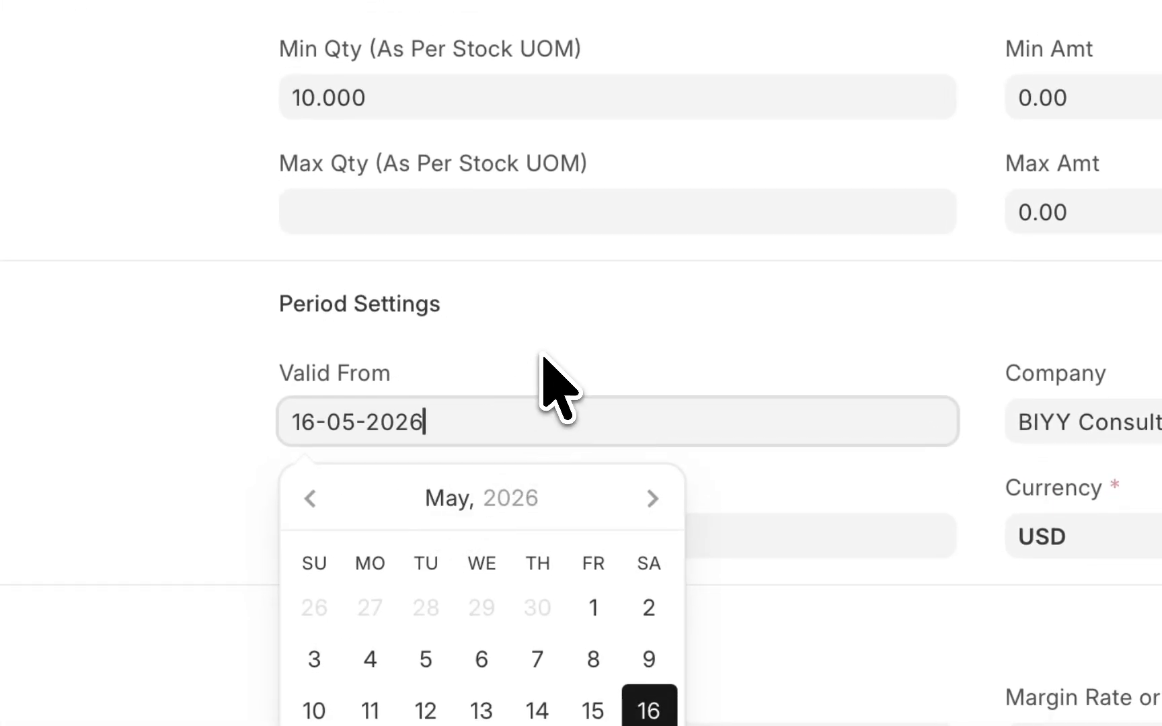
left_click(553, 384)
scroll(552, 384, "down", 4)
left_click(494, 165)
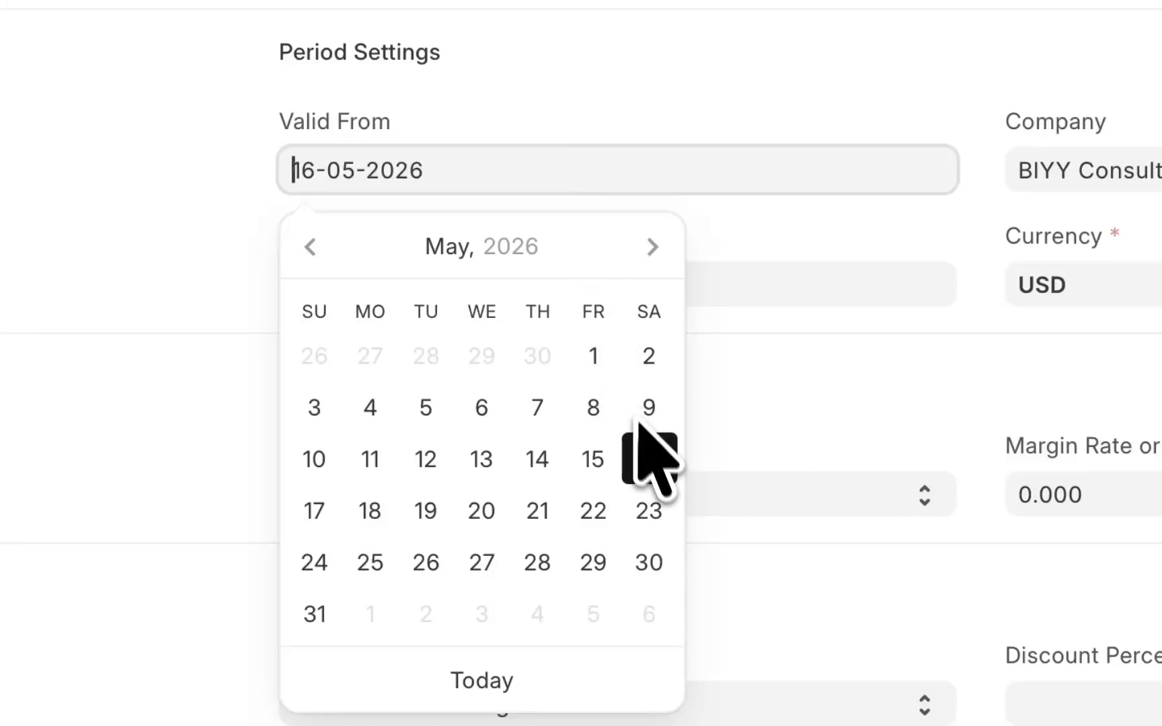
left_click(728, 424)
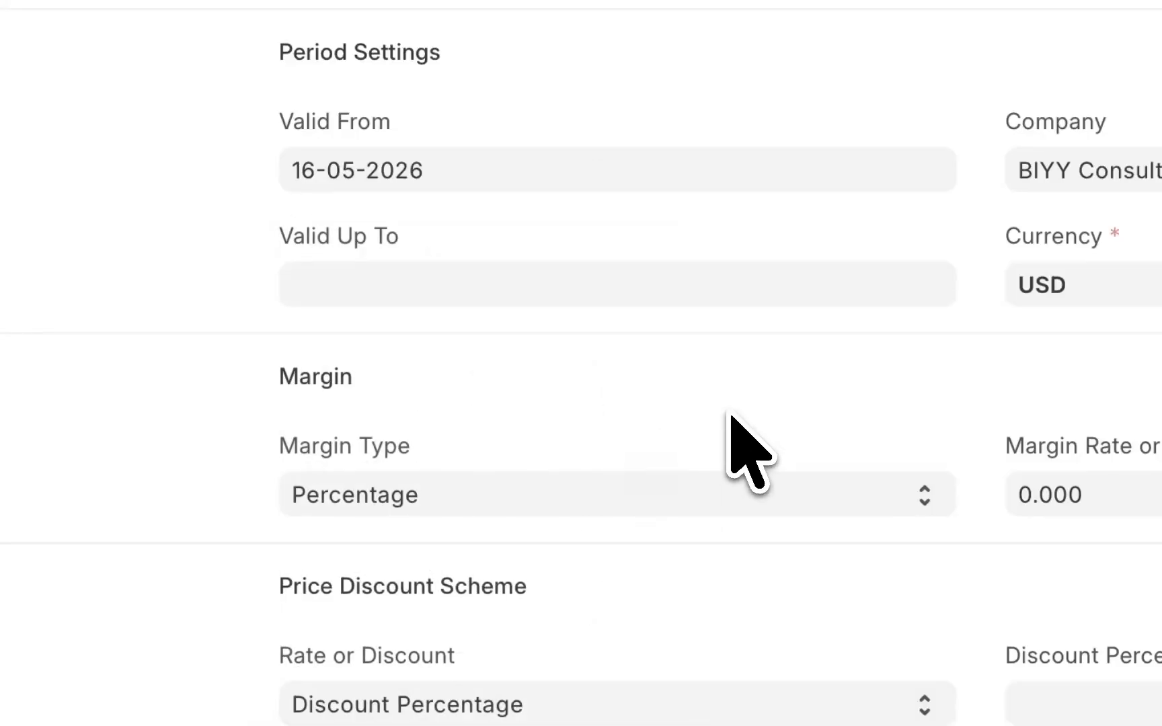
left_click(519, 290)
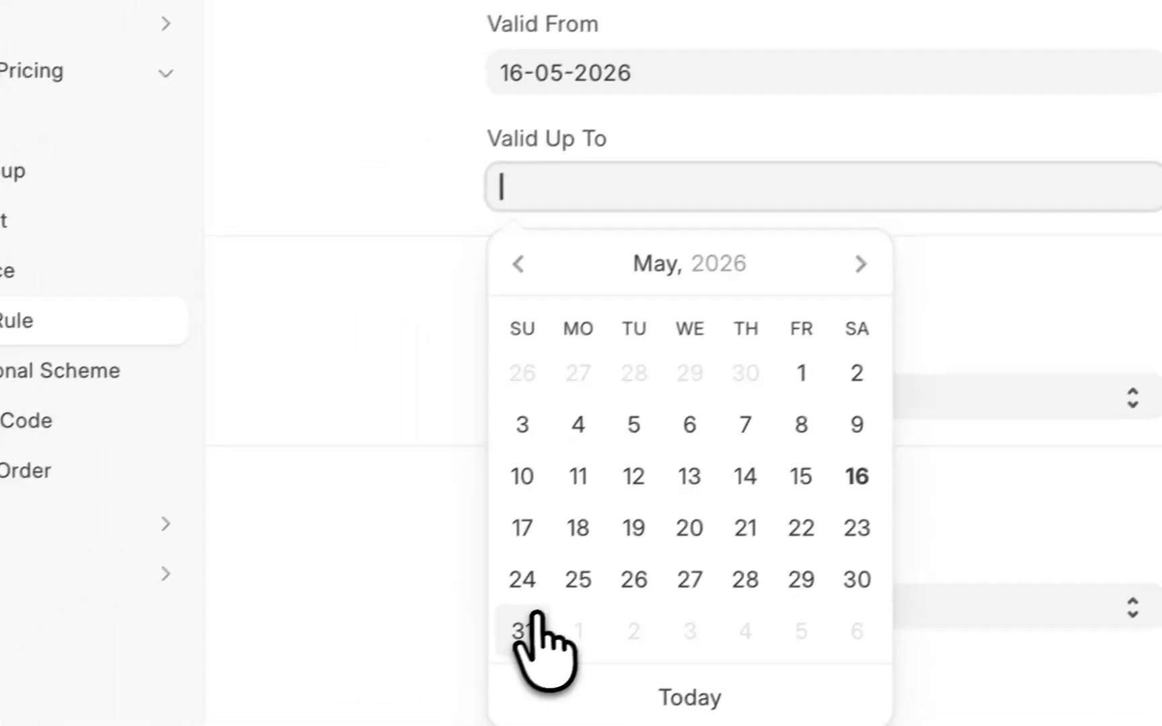
left_click(315, 719)
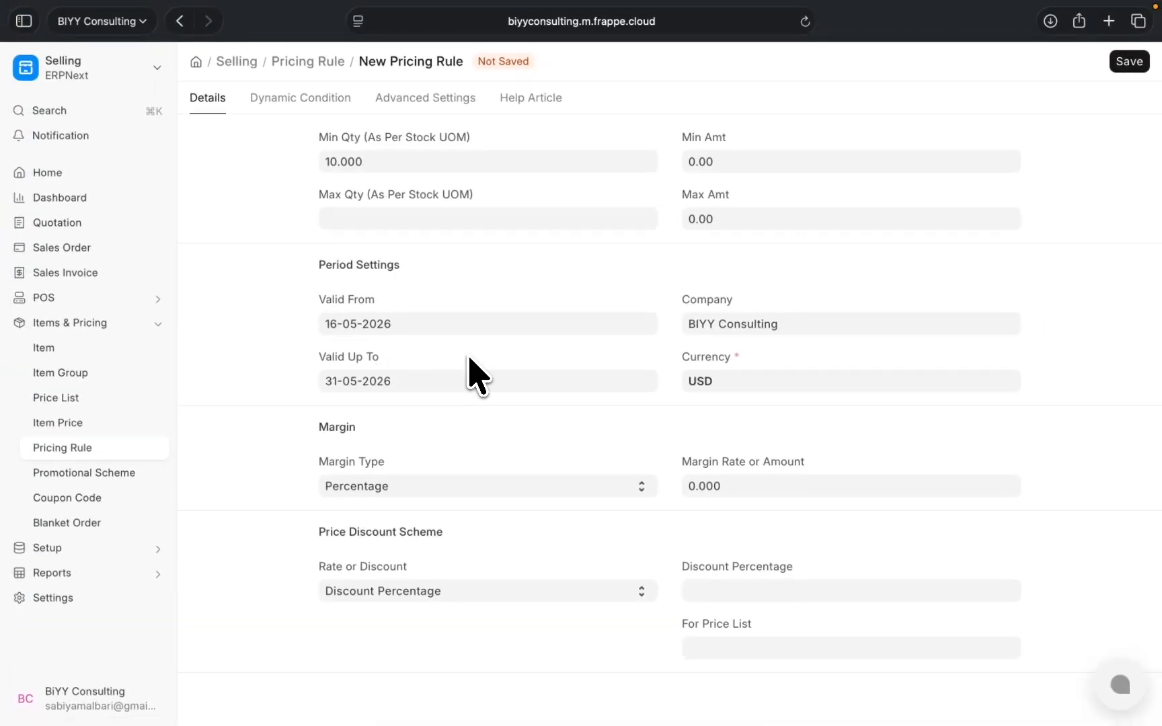
Step: Set the margin type to blank and enter a discount percentage of 10
scroll(532, 396, "down", 1)
left_click(459, 474)
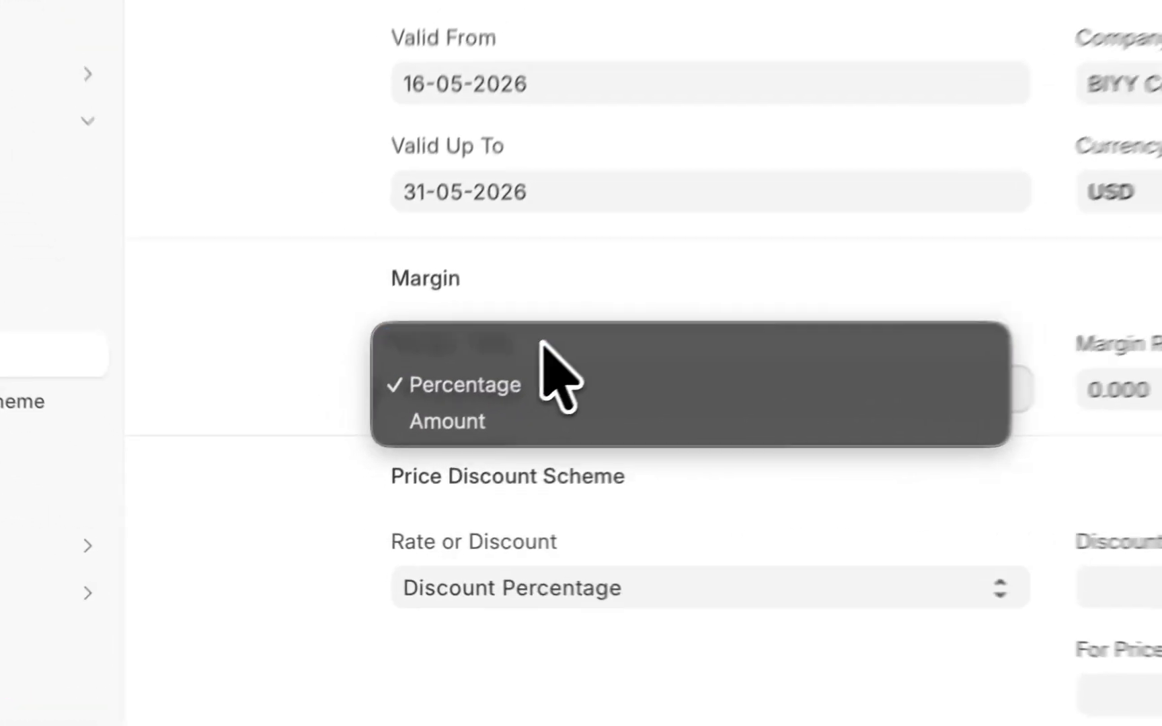
left_click(402, 442)
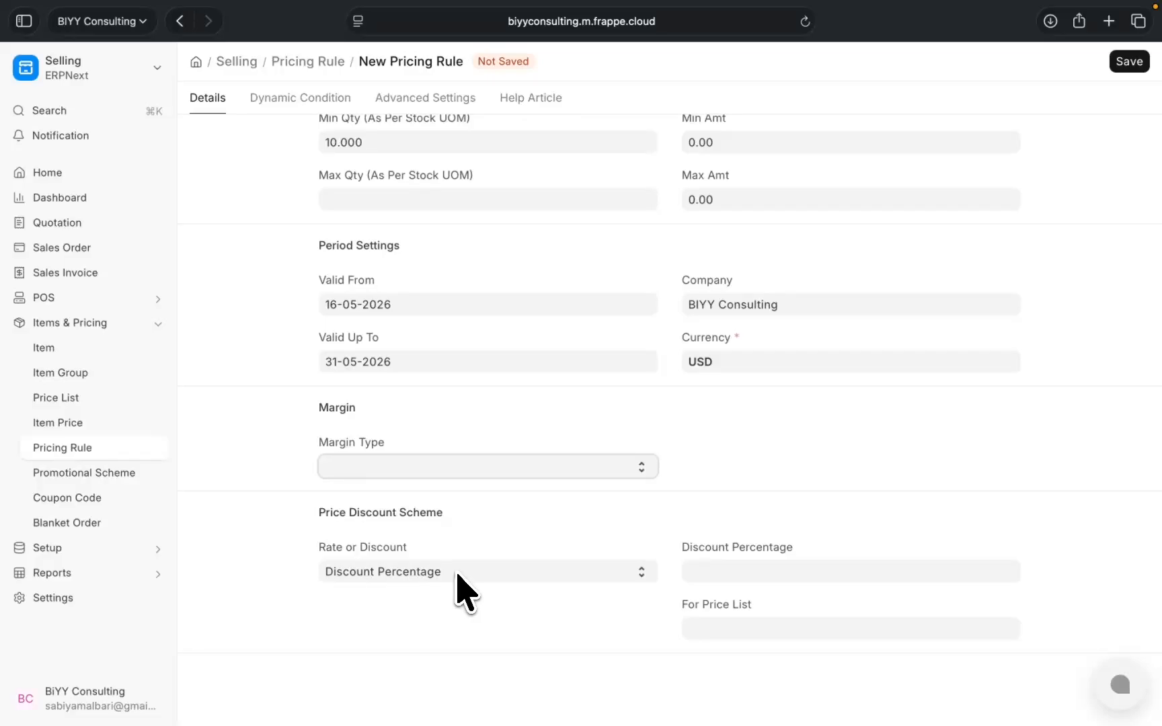
left_click(698, 571)
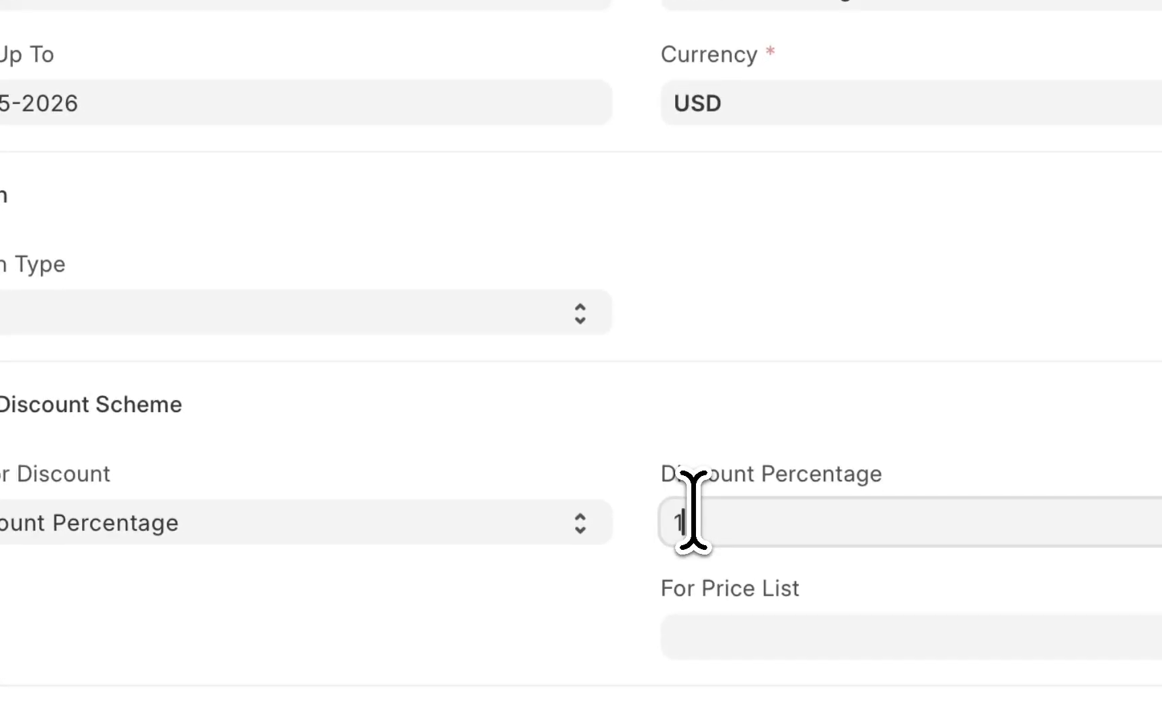
type("10")
left_click(725, 371)
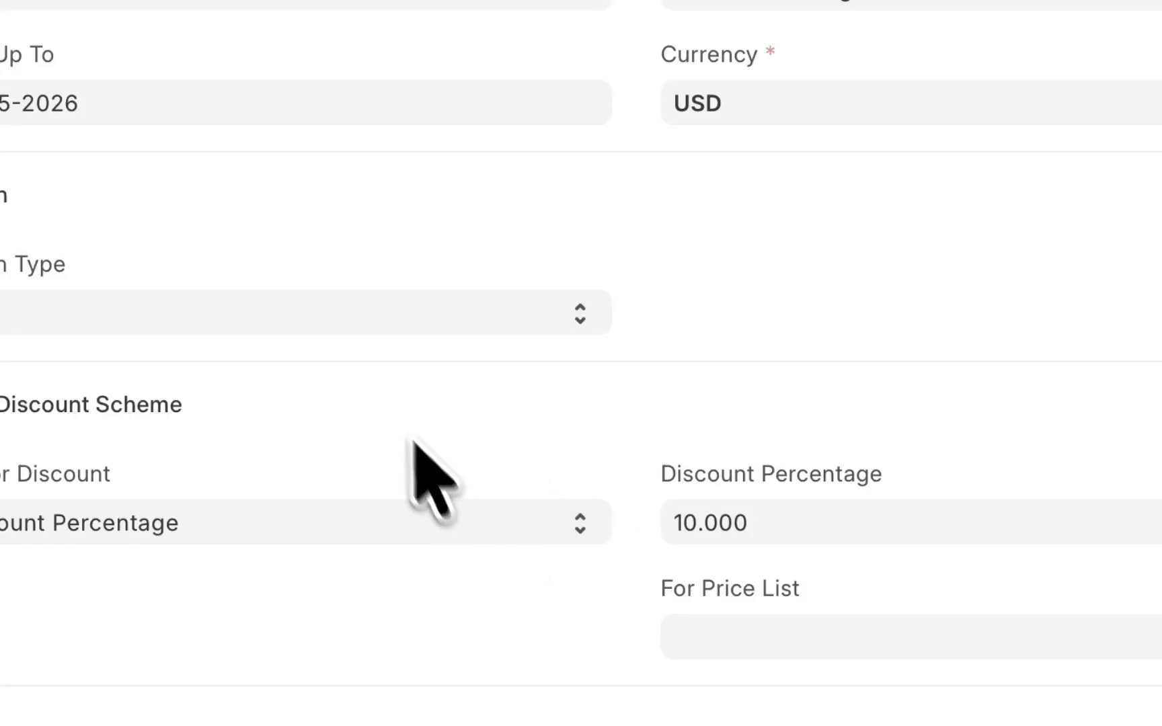
Step: Save the pricing rule and review its entered details
scroll(403, 423, "up", 6)
scroll(675, 182, "up", 3)
scroll(674, 262, "down", 9)
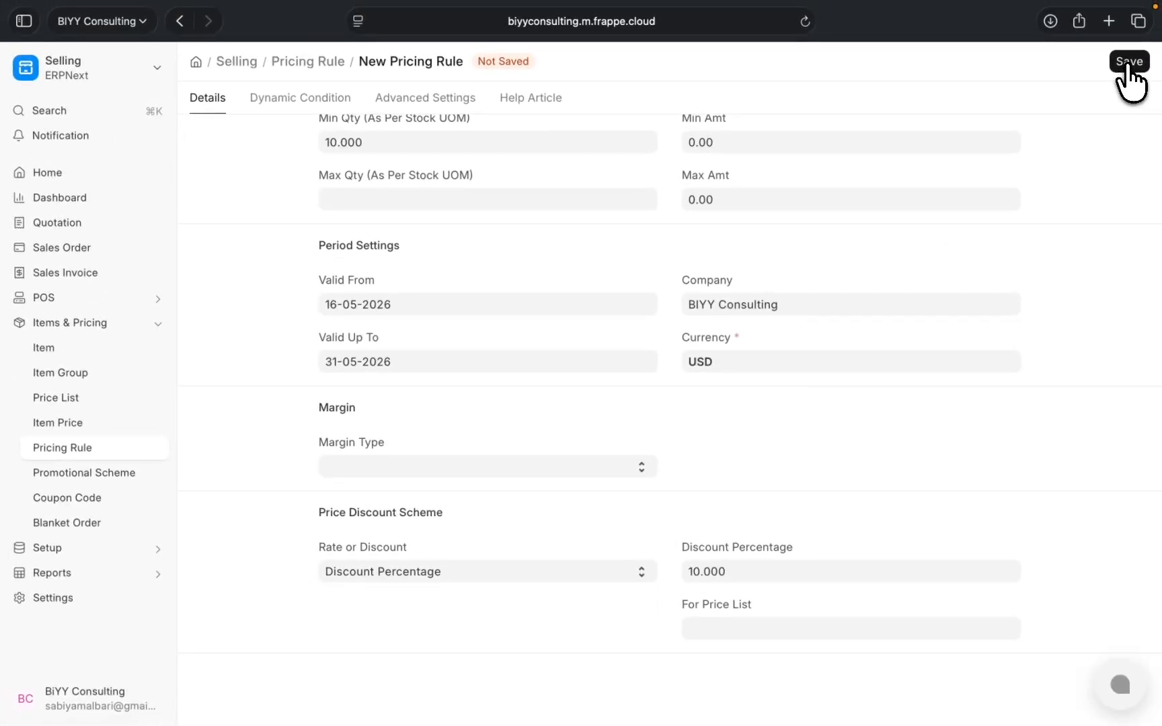
left_click(1128, 67)
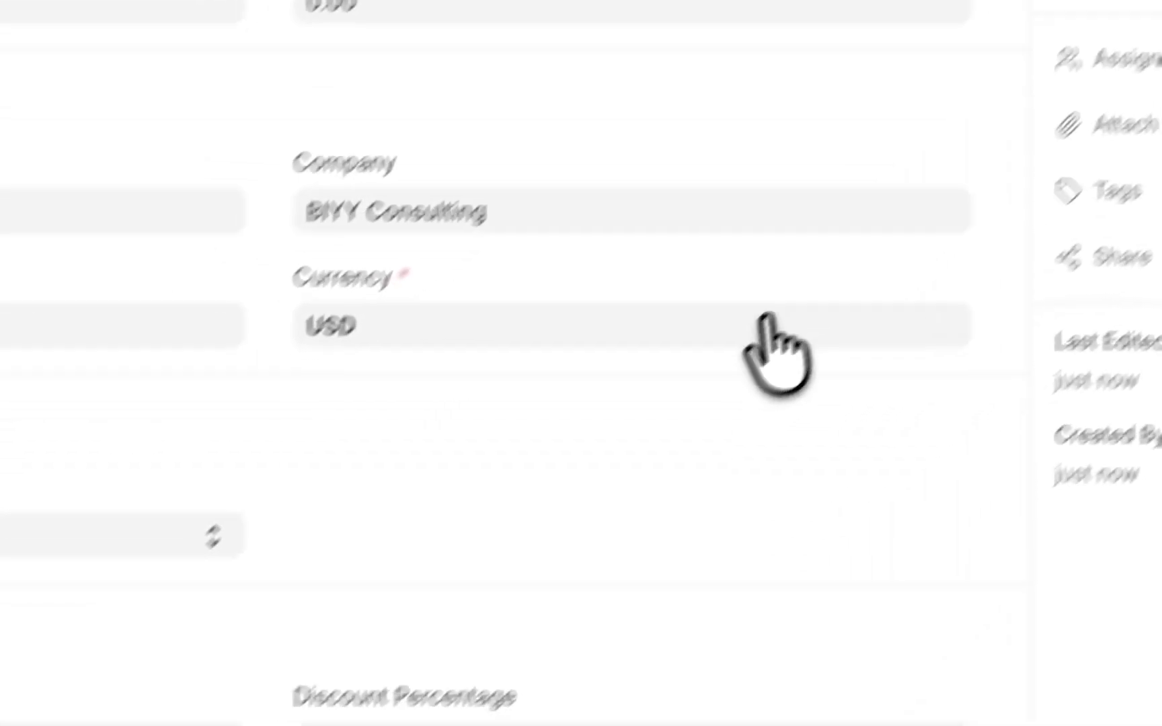
scroll(316, 474, "up", 6)
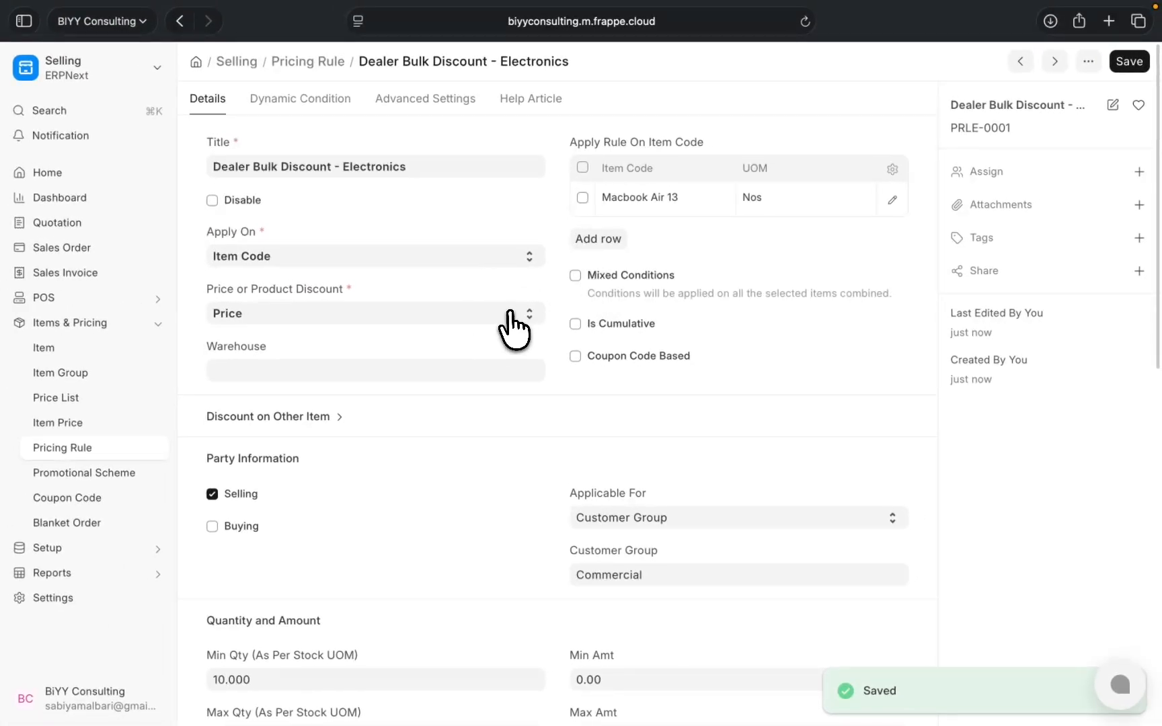
scroll(384, 466, "down", 10)
scroll(384, 466, "up", 10)
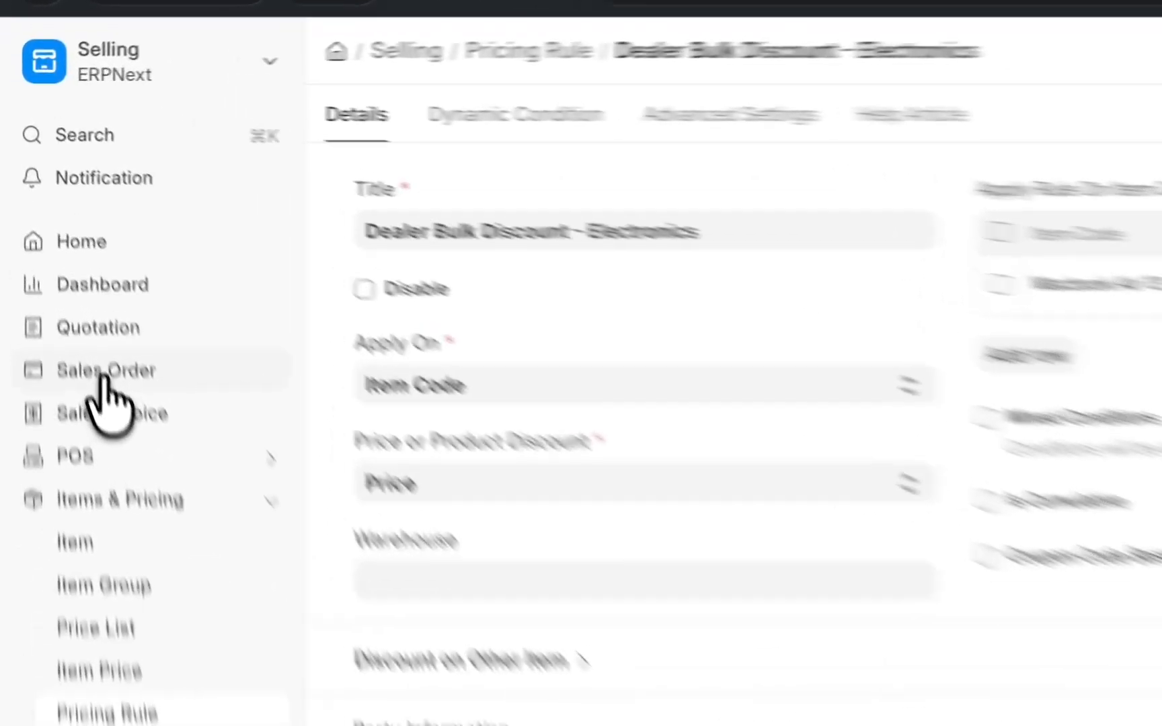
Step: Create a sales order for customer Nua Inc. with a delivery date of 23-05-2026
left_click(61, 249)
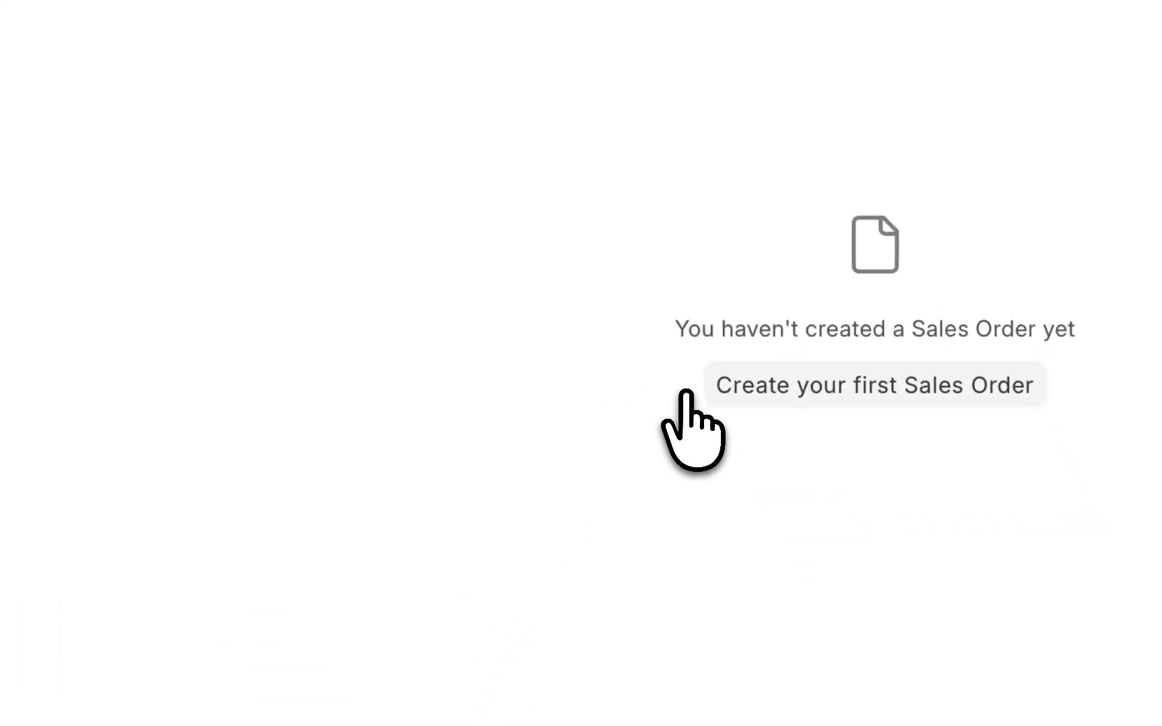
left_click(751, 382)
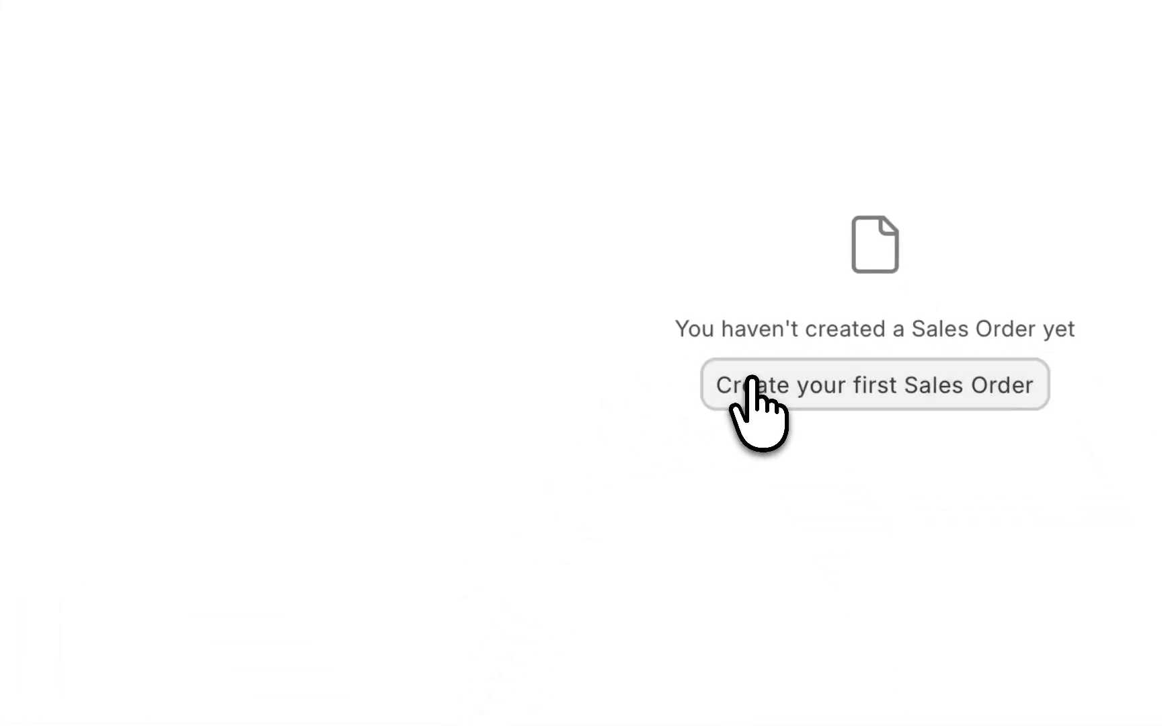
left_click(379, 189)
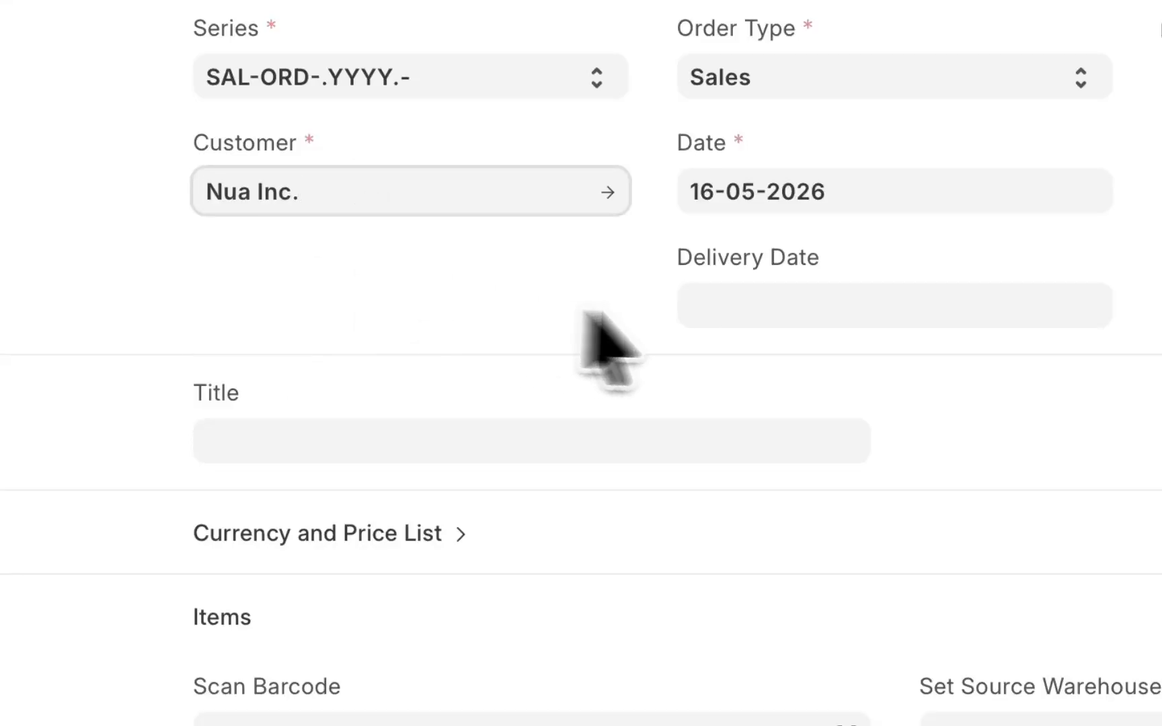
left_click(752, 304)
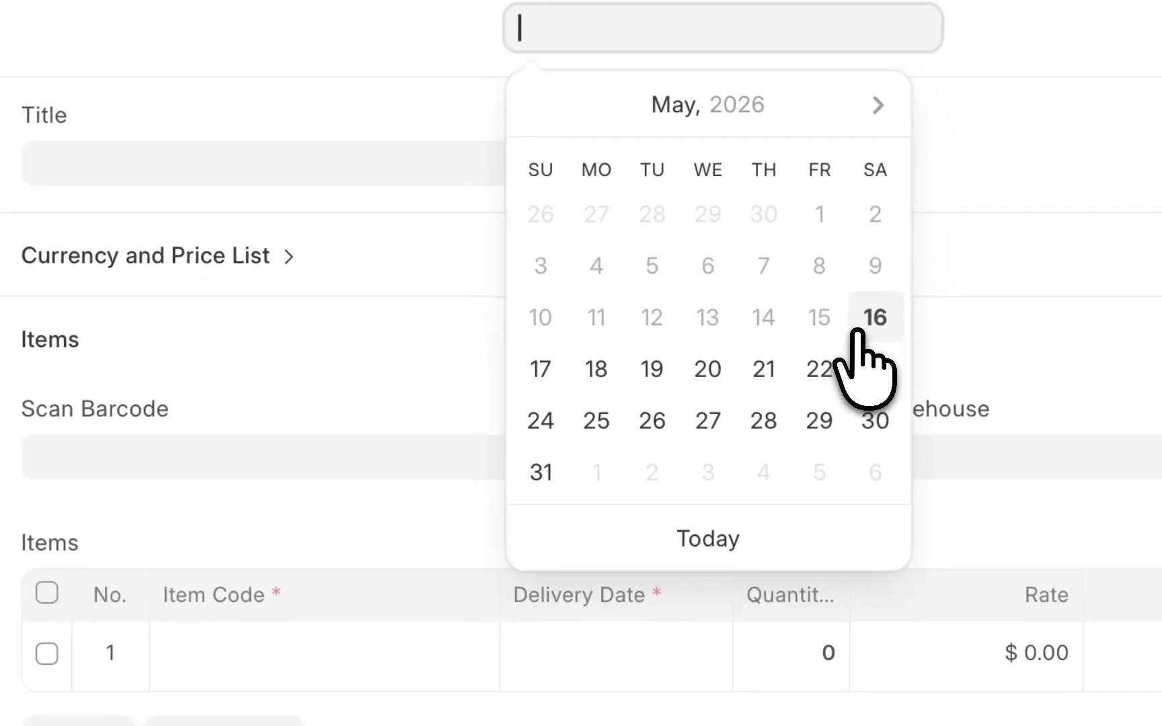
left_click(873, 373)
Step: Add Macbook Air 13 as the item in the order's first line
left_click(239, 651)
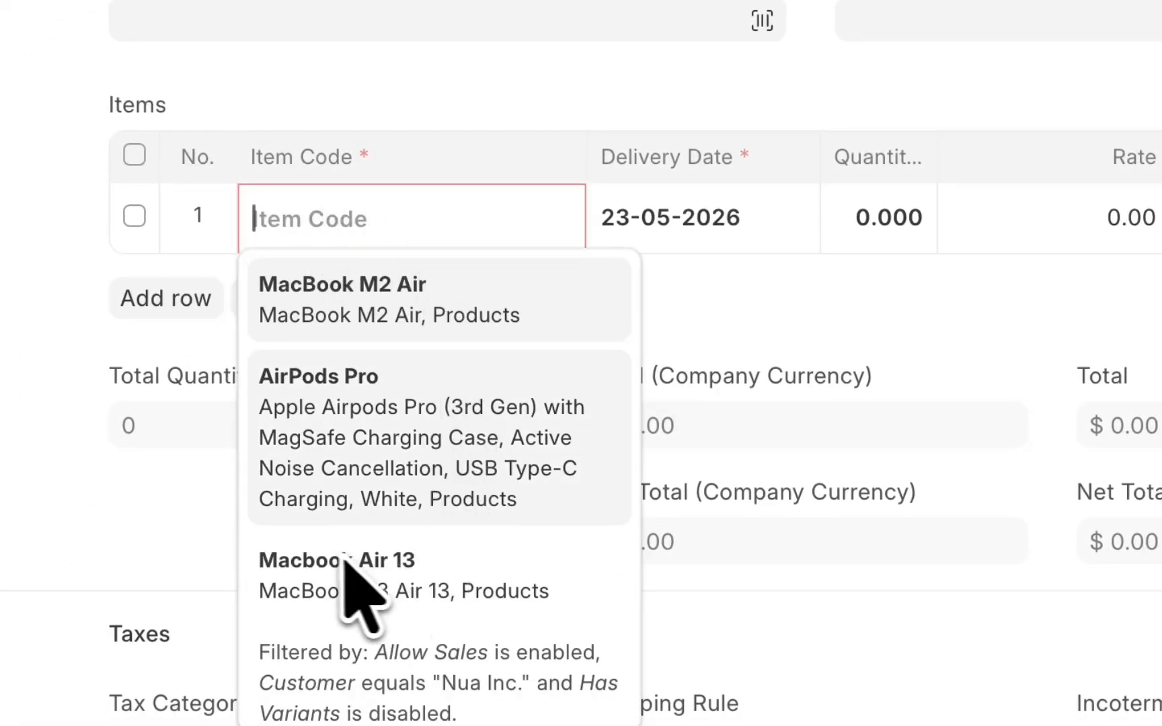
scroll(296, 517, "down", 2)
left_click(329, 430)
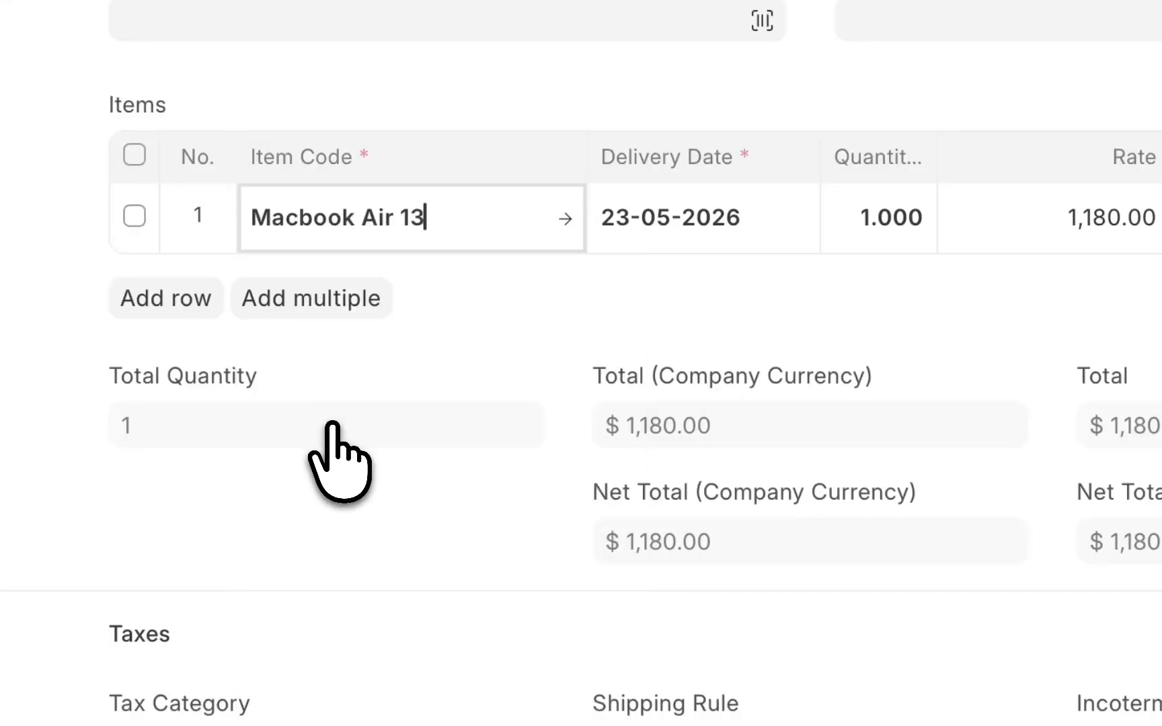
Step: Set the Macbook Air 13 line's quantity to 11 to test the pricing rule
left_click(848, 217)
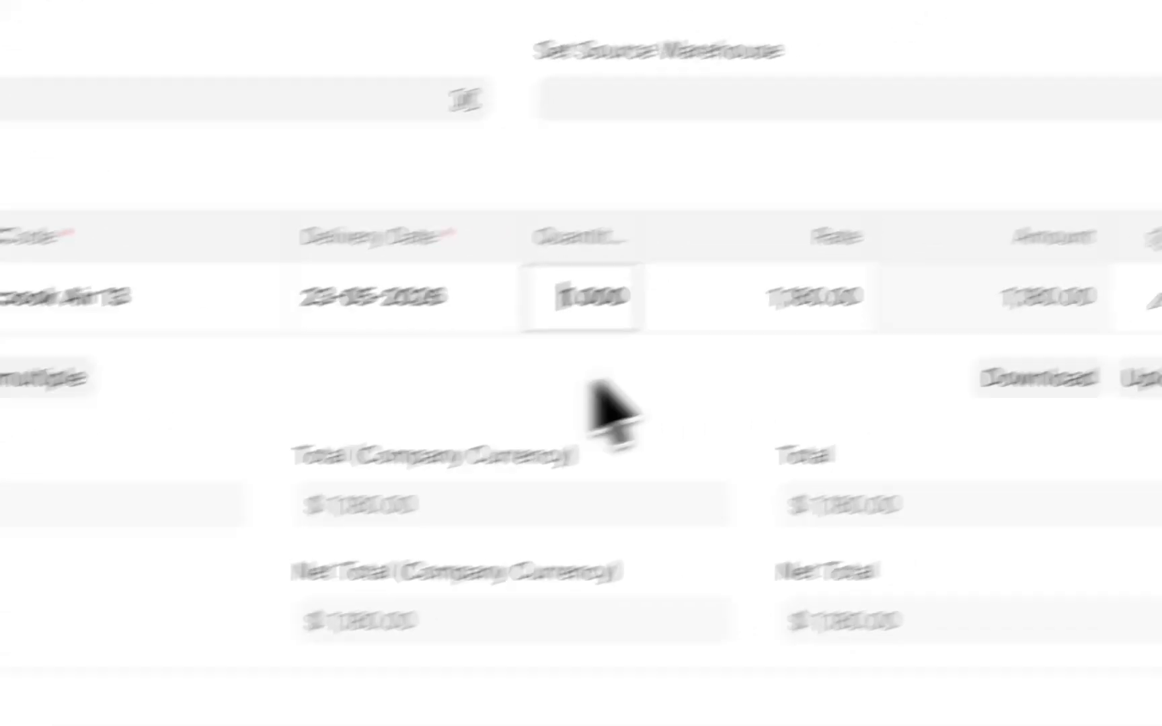
left_click(899, 296)
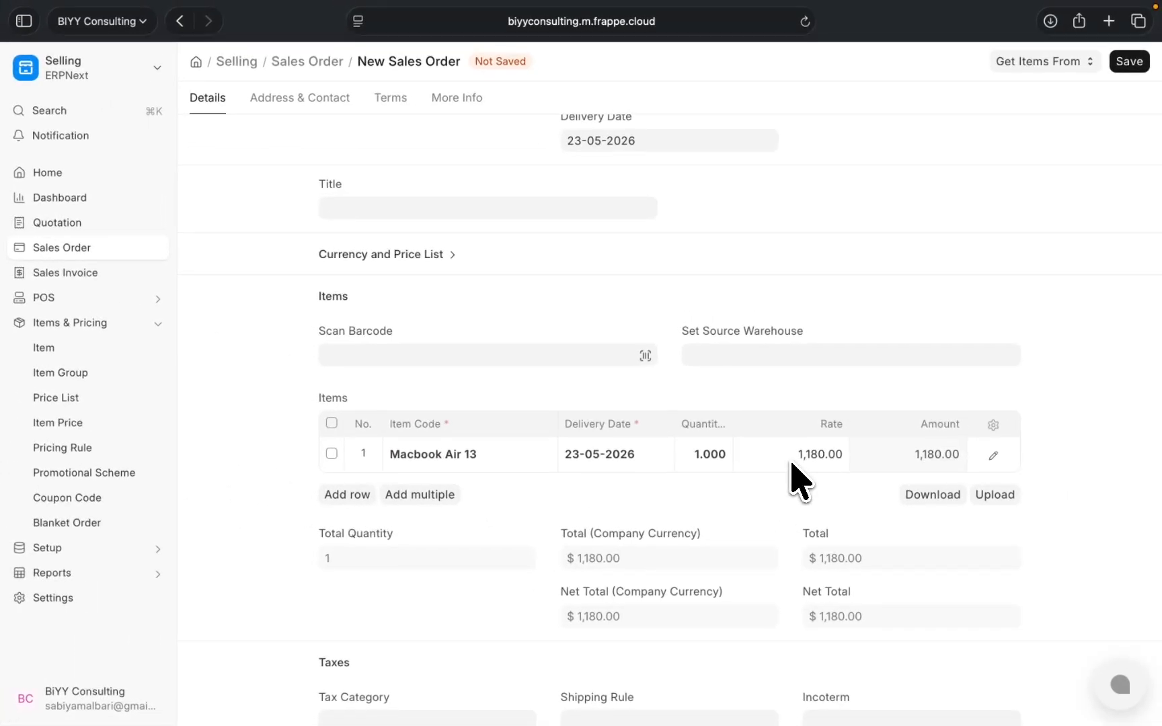
left_click(711, 454)
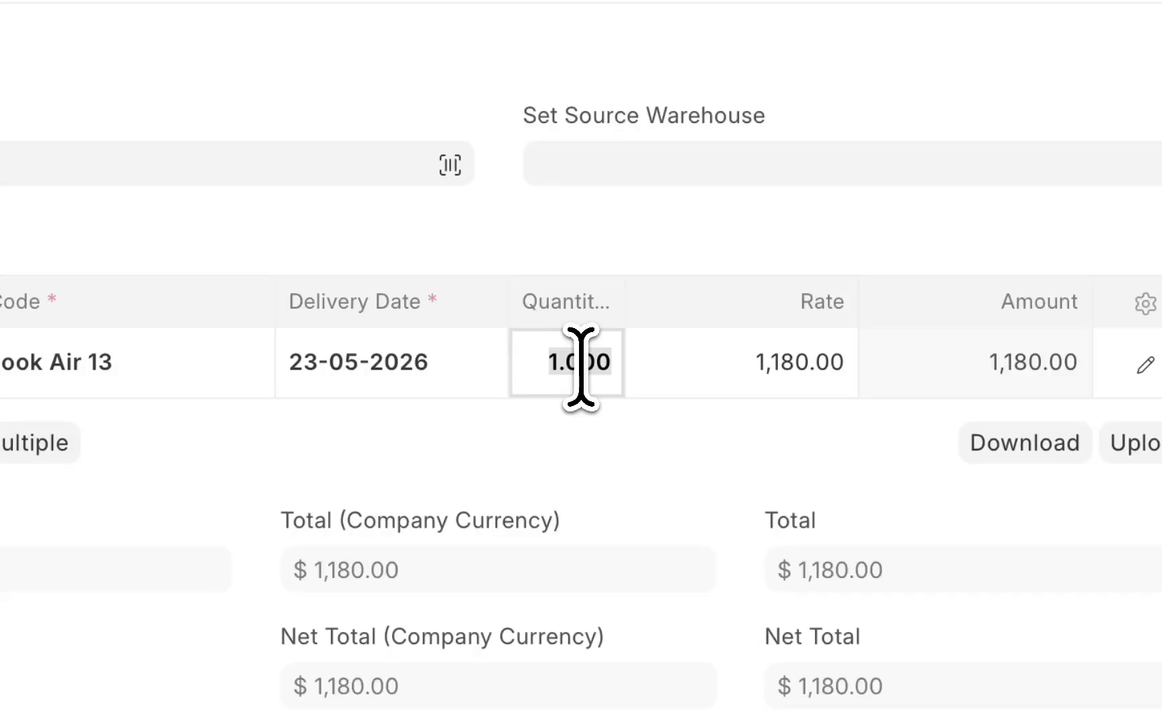
type("1")
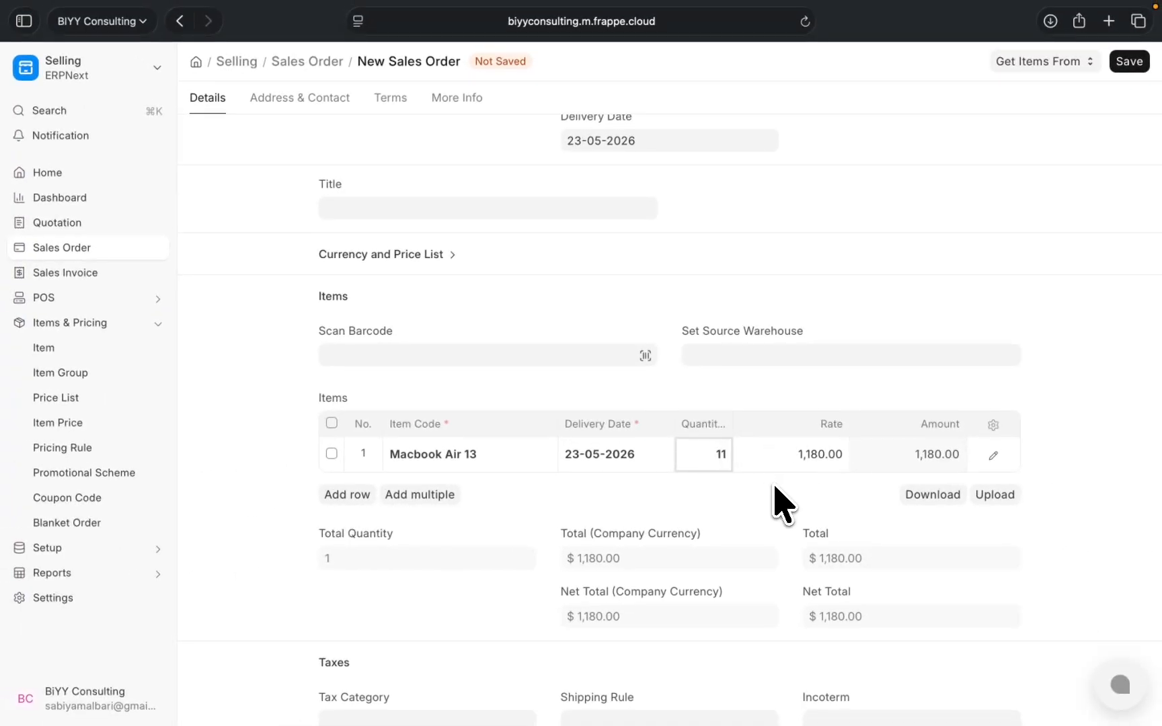
type("1")
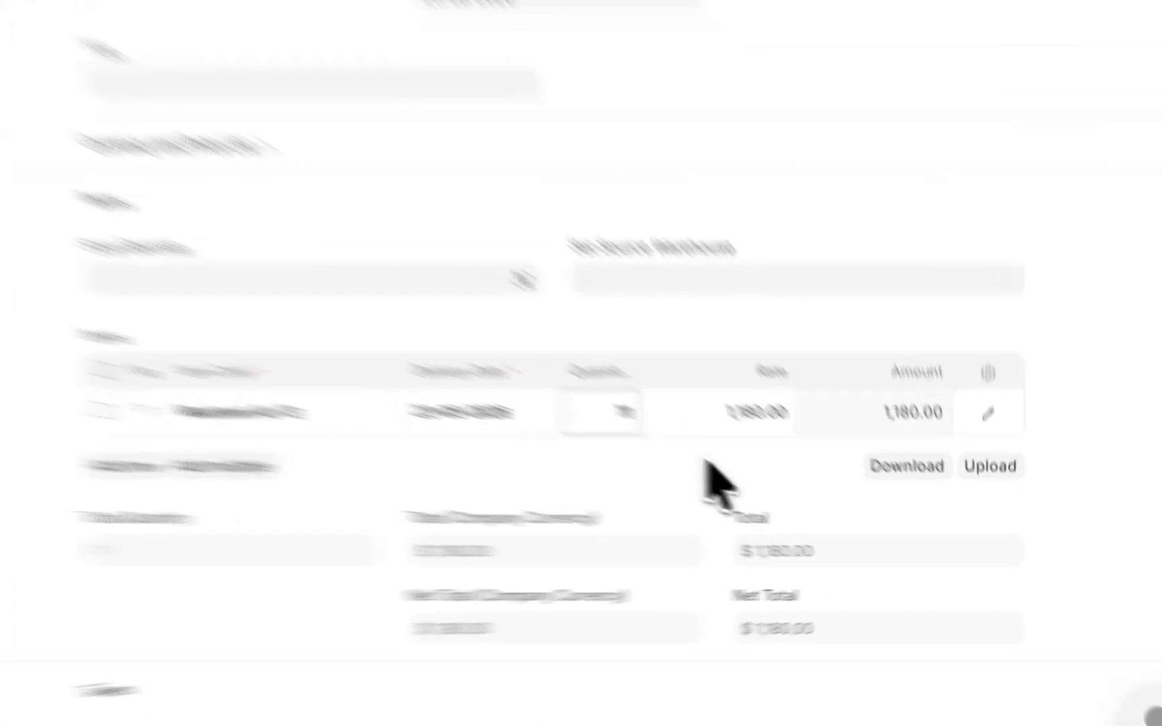
left_click(782, 491)
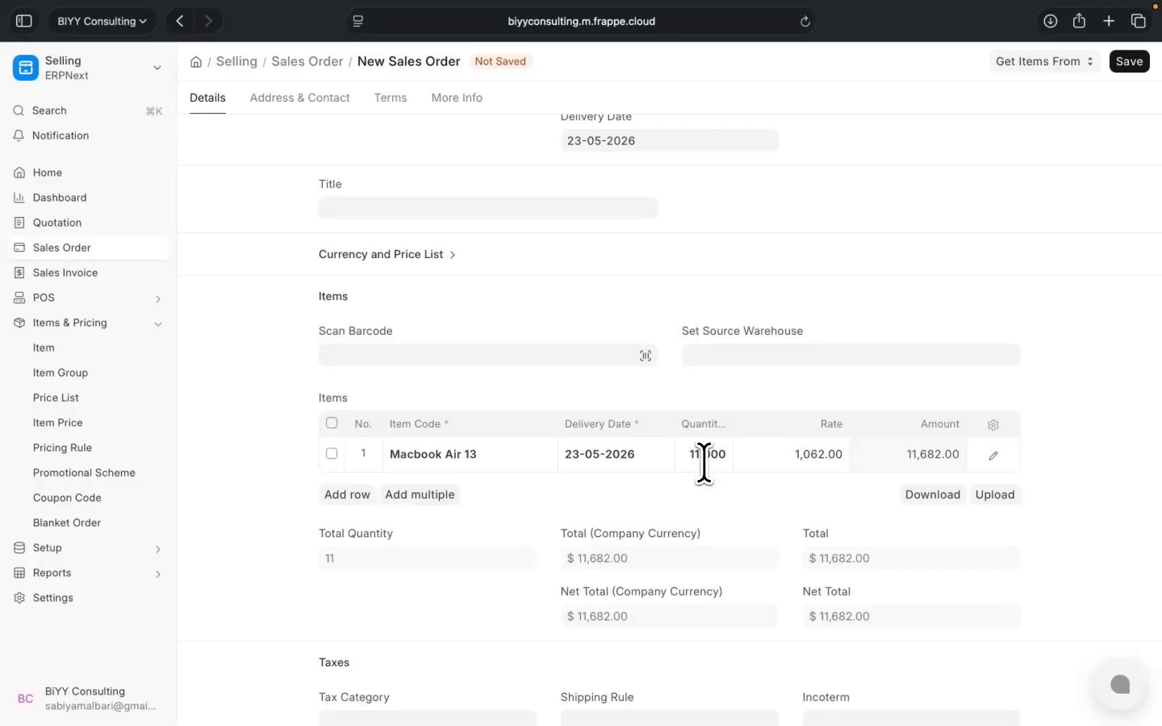
Step: Set the Macbook Air 13 line's quantity to 9 to test the rate below the rule's minimum
left_click(703, 457)
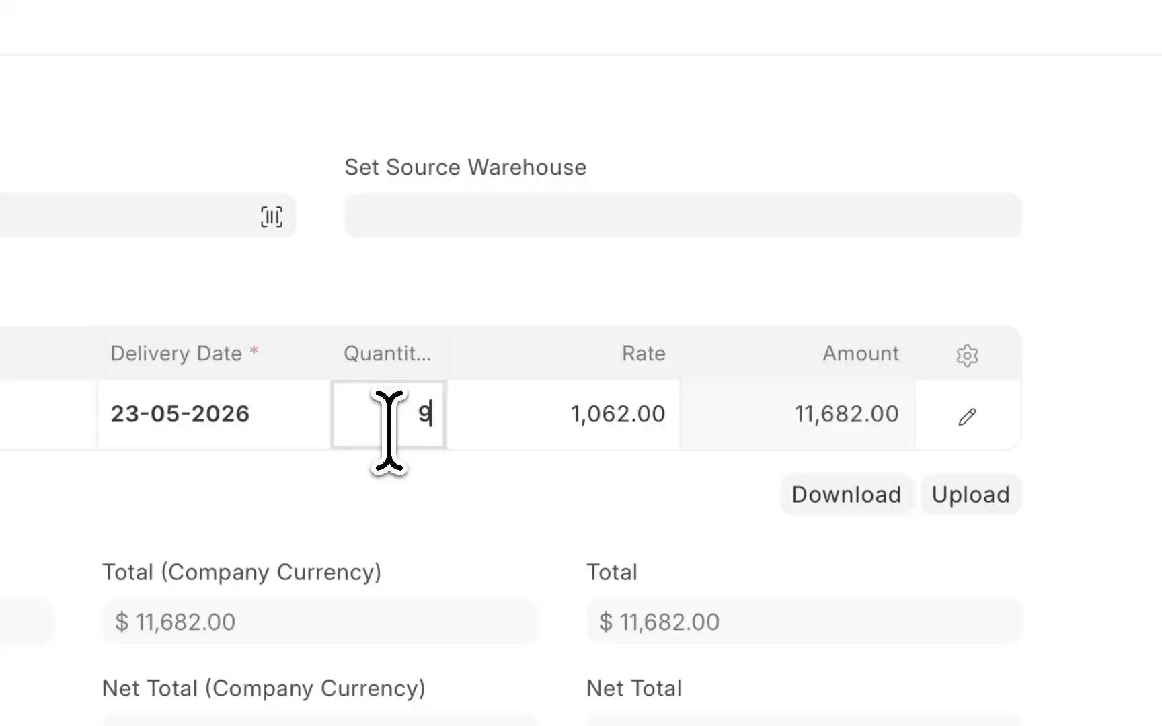
type("9")
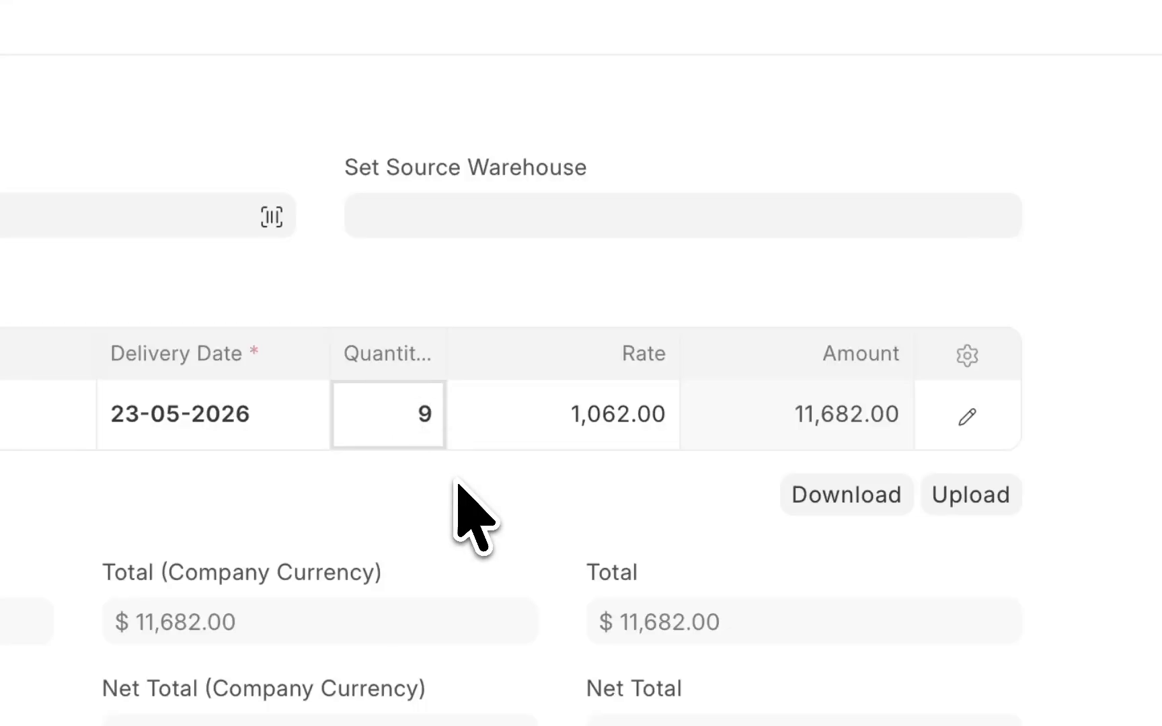
left_click(453, 513)
Step: Set the Macbook Air 13 line's quantity to 10
left_click(370, 400)
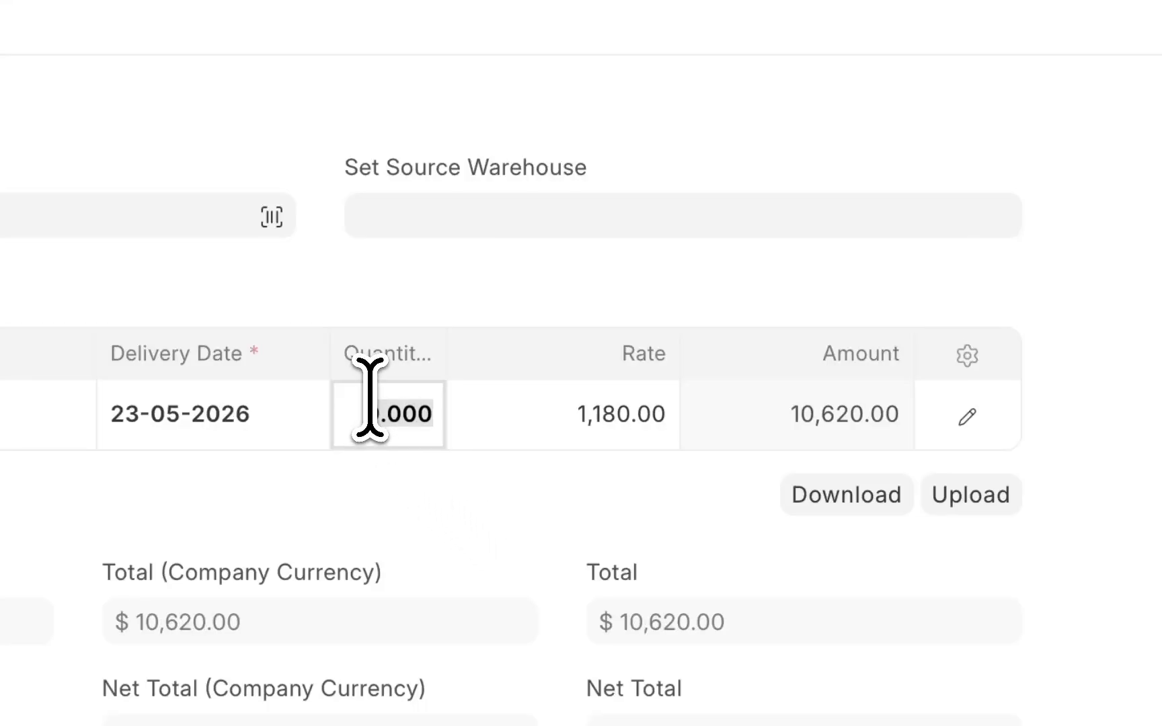
type("10")
left_click(438, 494)
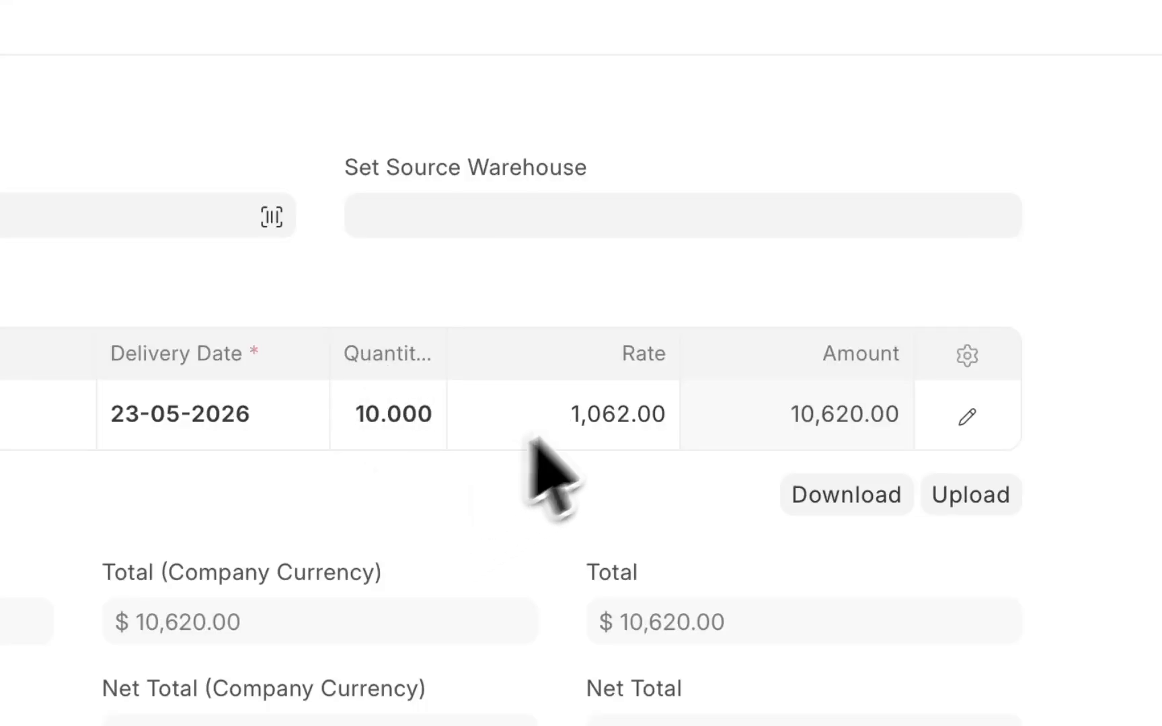
Step: Review the sales order's dates, items and totals and save it
scroll(459, 595, "down", 2)
scroll(454, 609, "up", 9)
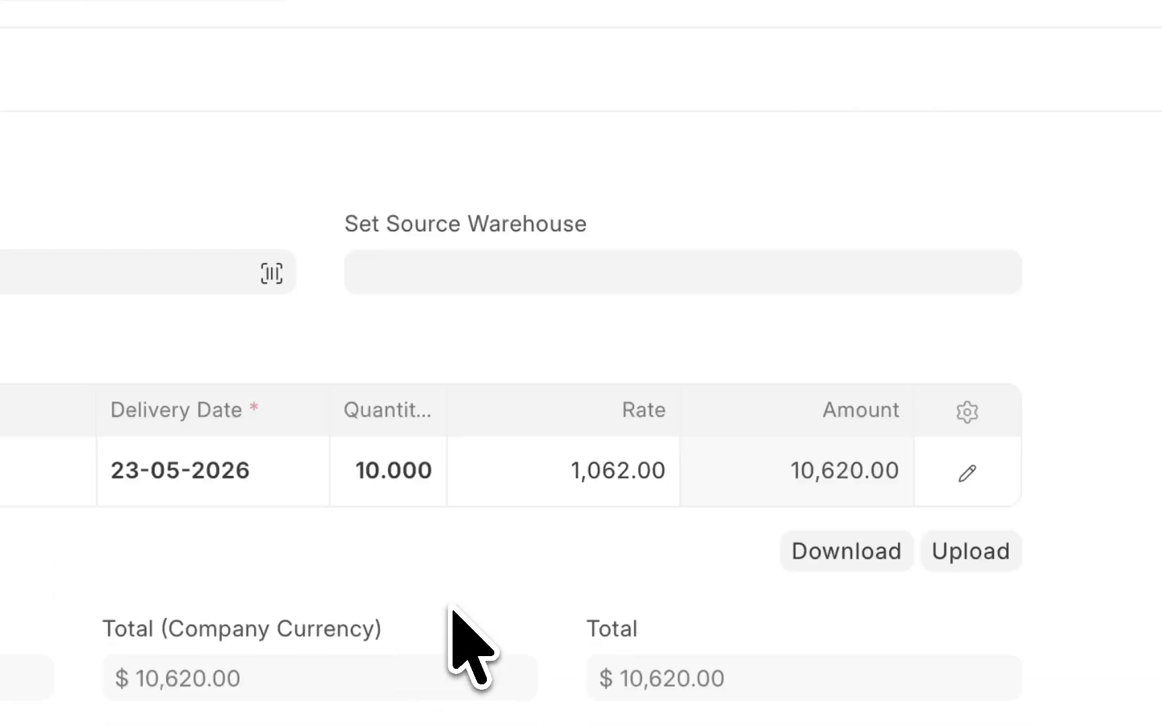
left_click(1081, 116)
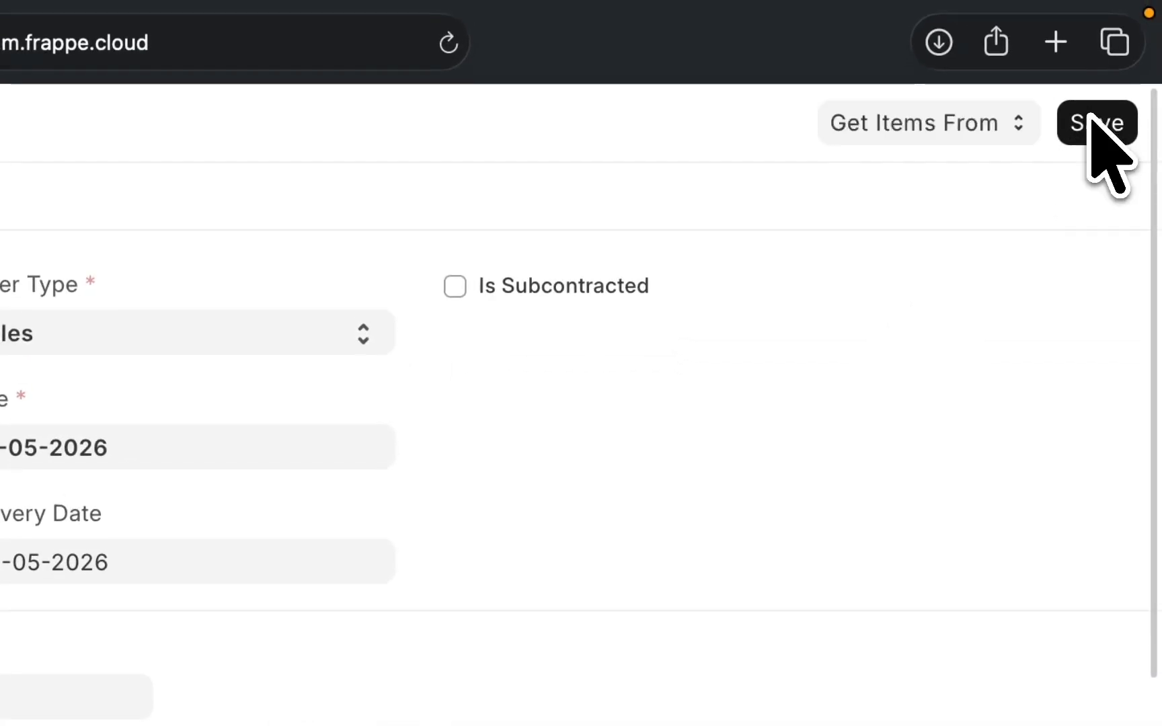
scroll(504, 394, "down", 12)
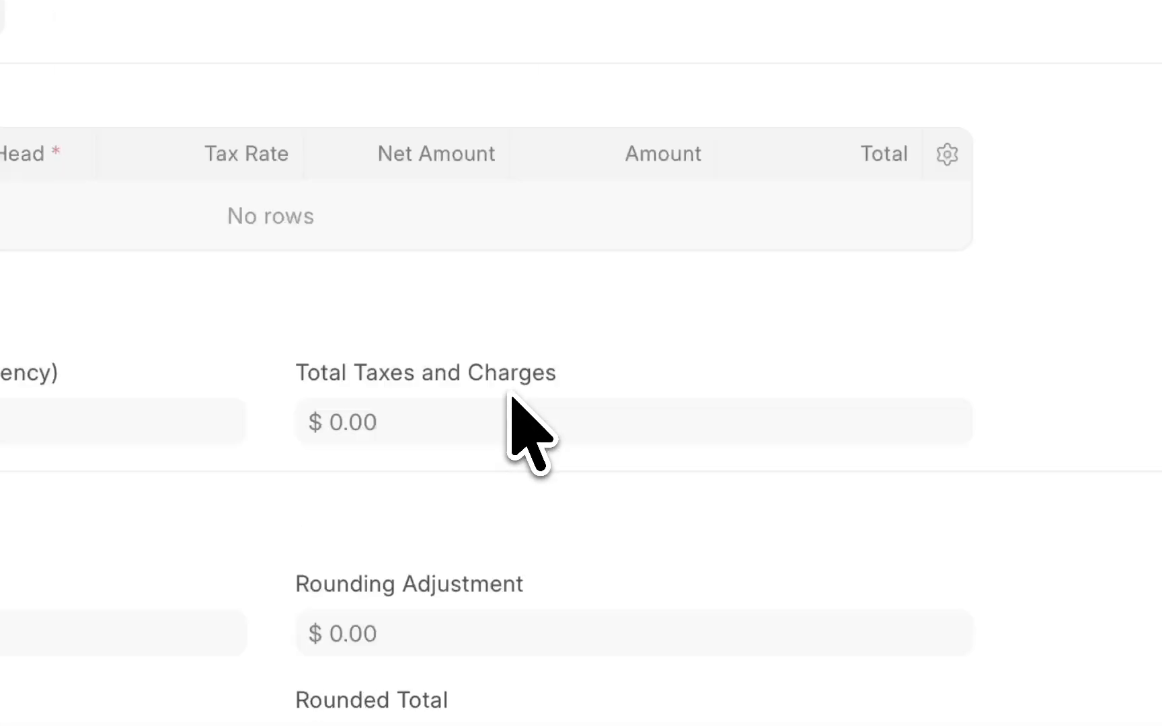
scroll(713, 218, "up", 12)
left_click(1094, 121)
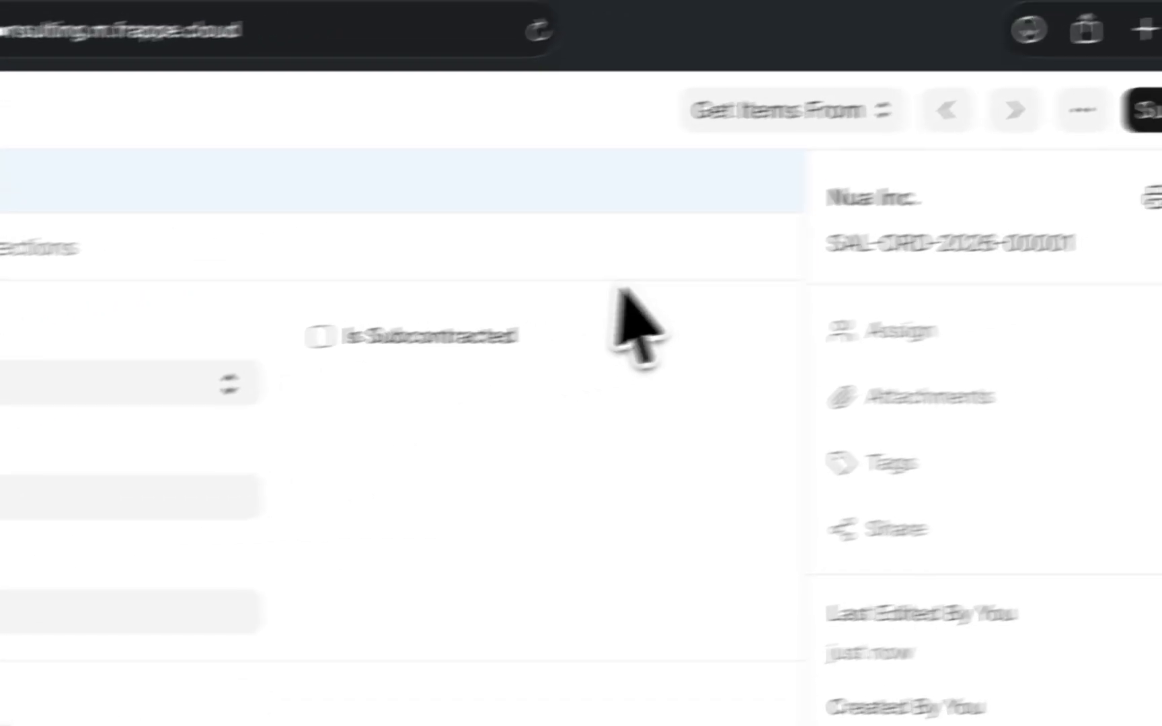
Step: Examine the item rate, discount and grand total in the sales order's print preview and return to the order
left_click(991, 123)
left_click(1064, 210)
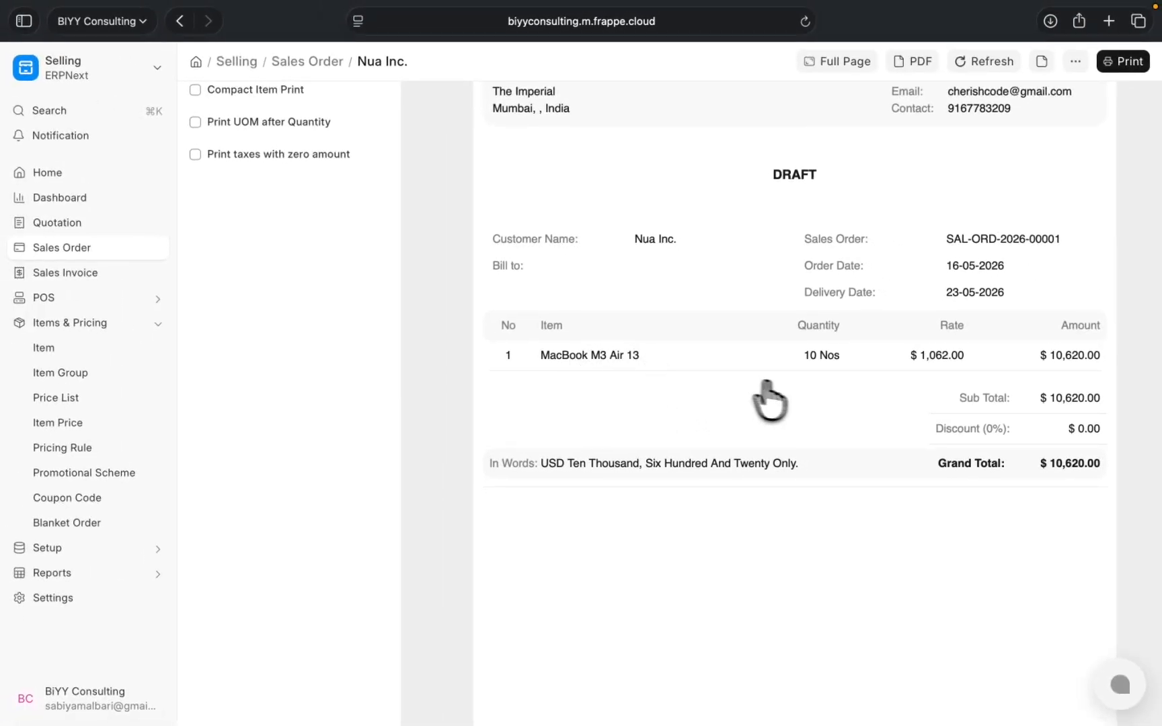
scroll(872, 410, "up", 1)
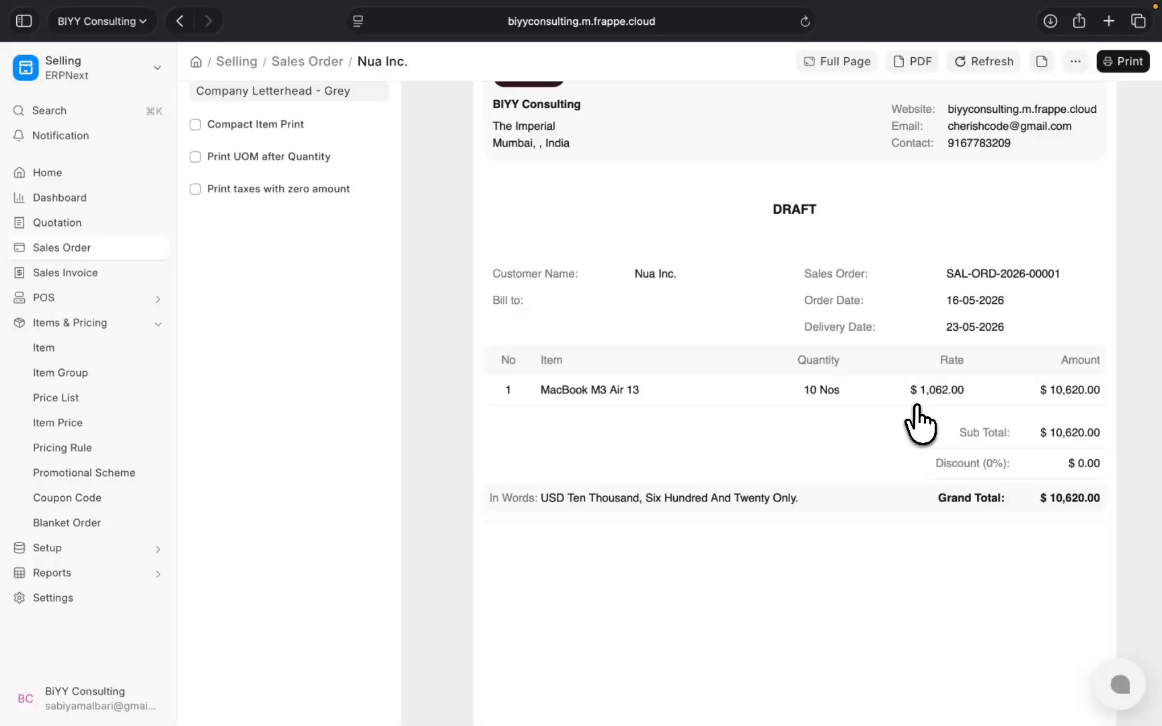
scroll(919, 425, "down", 2)
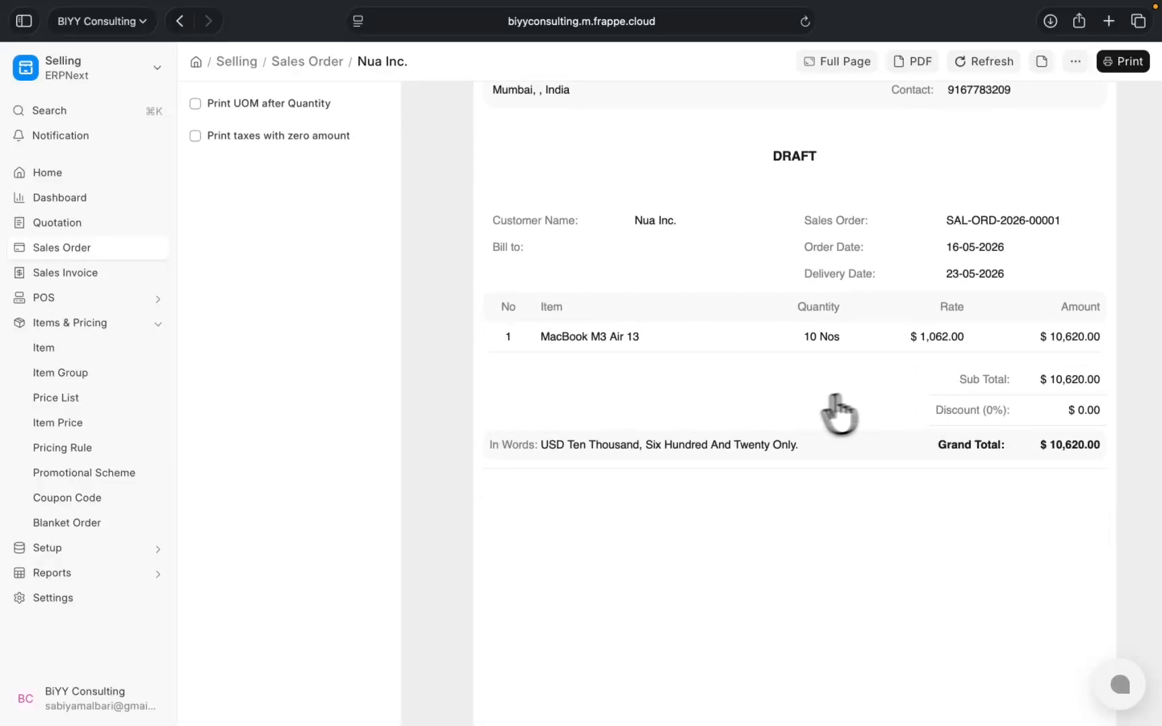
scroll(837, 411, "up", 5)
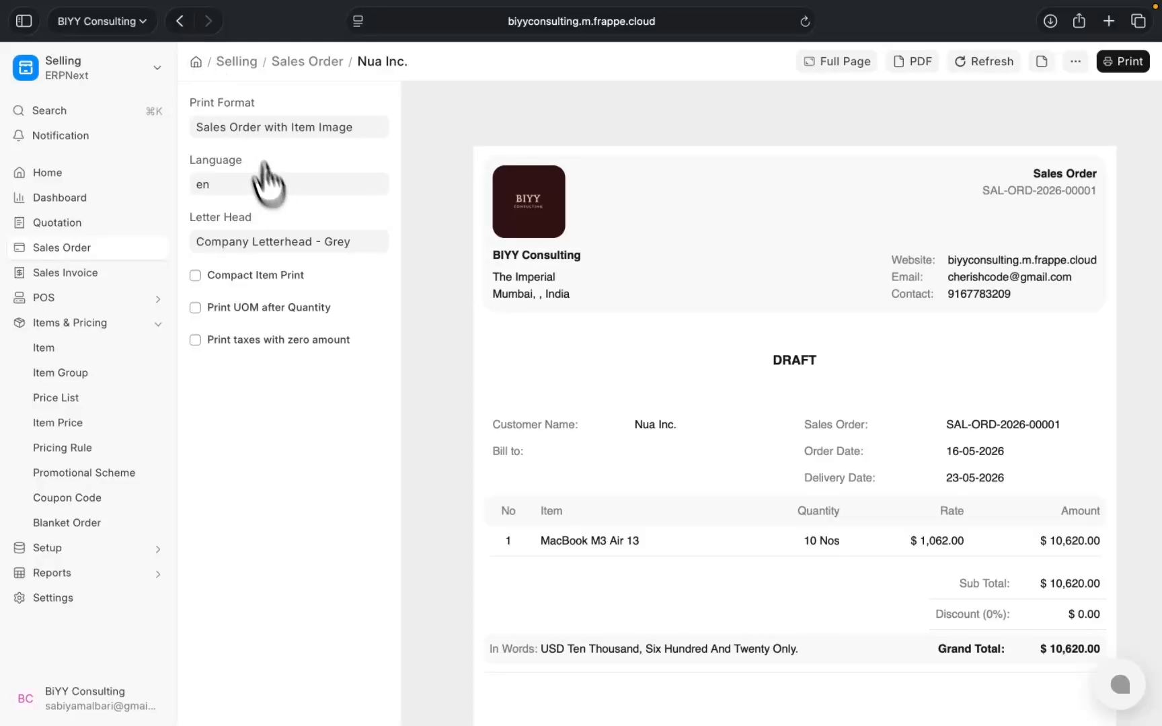
left_click(180, 21)
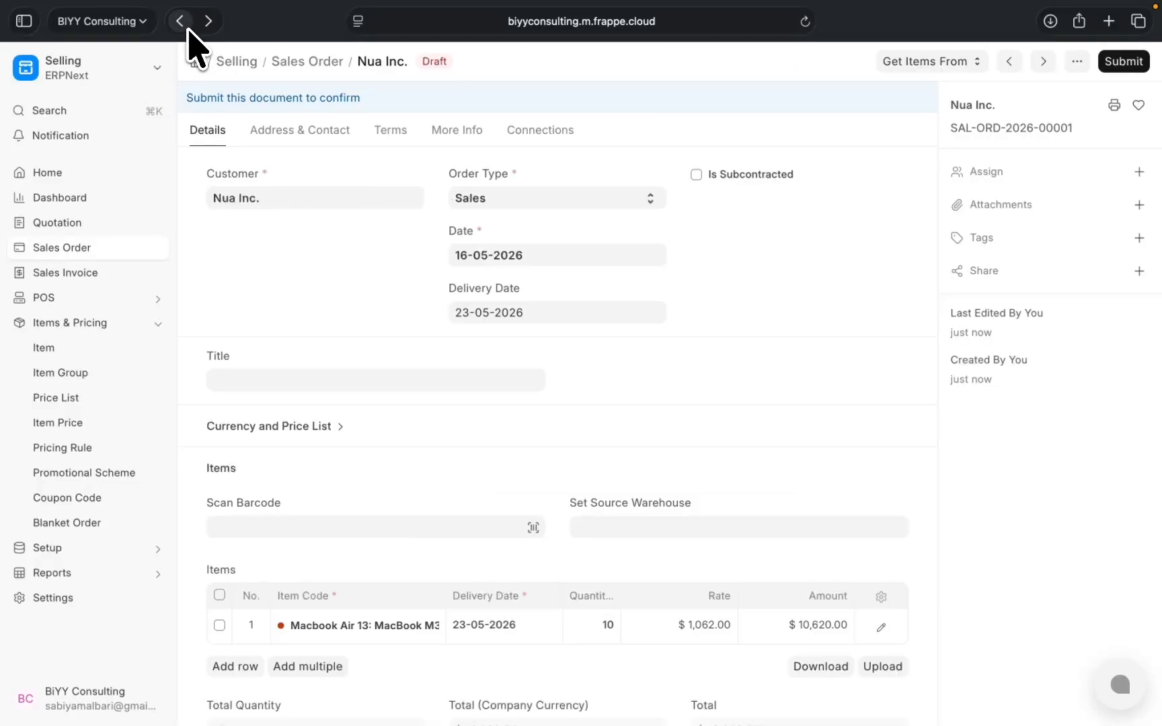
Step: Start a new pricing rule titled "Free Item Addition" that applies to the item MacBook M2 Air
left_click(84, 448)
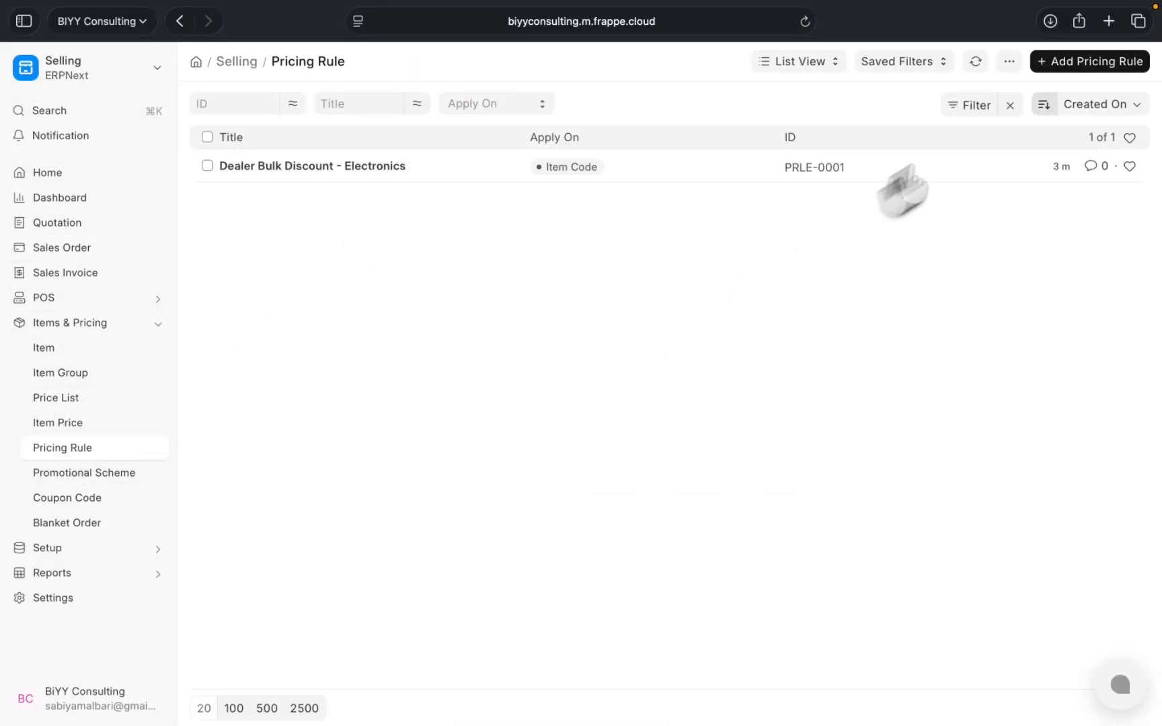
left_click(1066, 82)
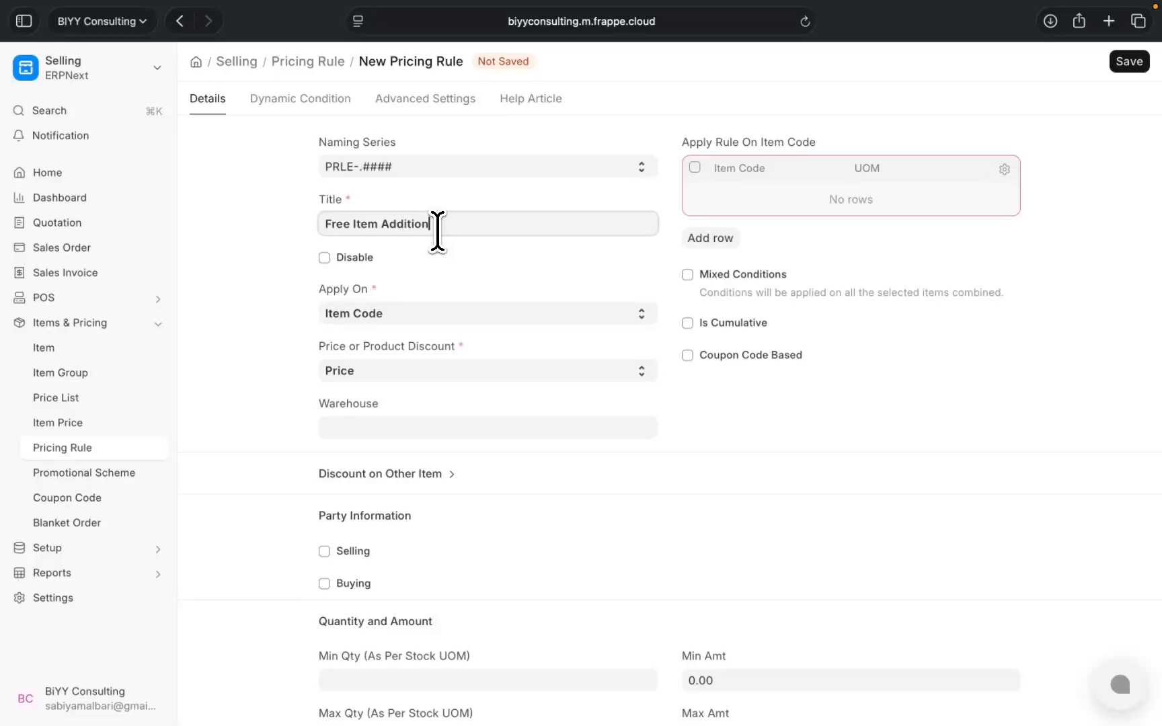
left_click(732, 238)
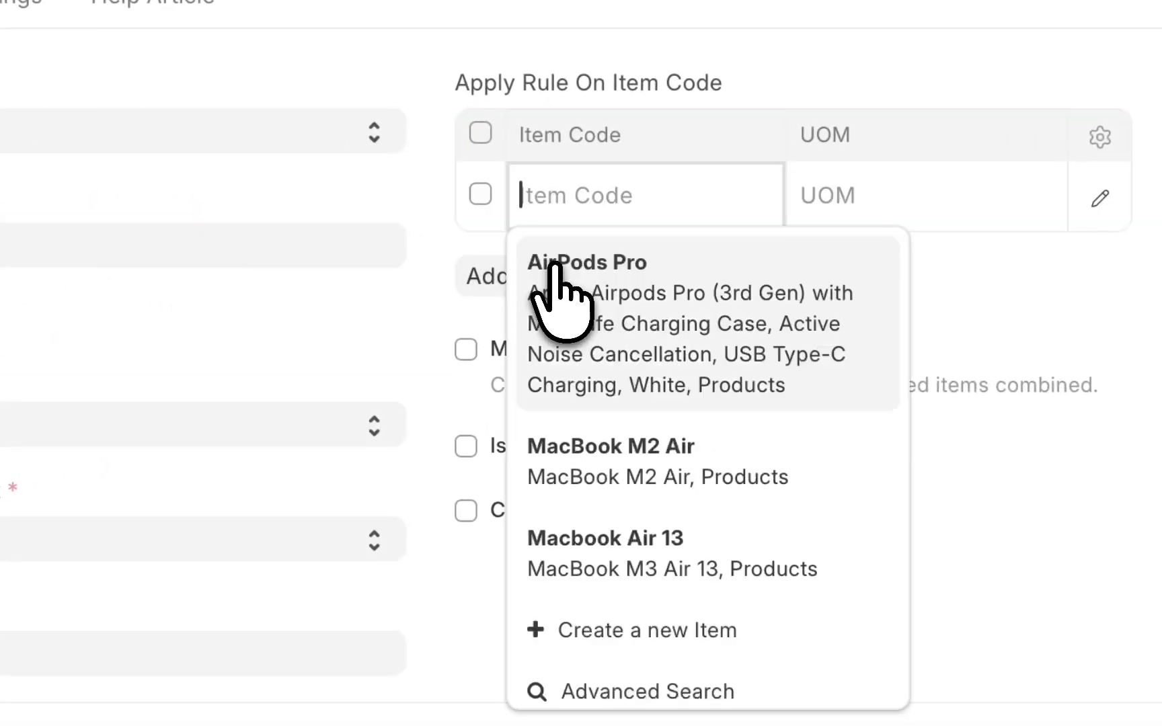
left_click(612, 443)
left_click(723, 313)
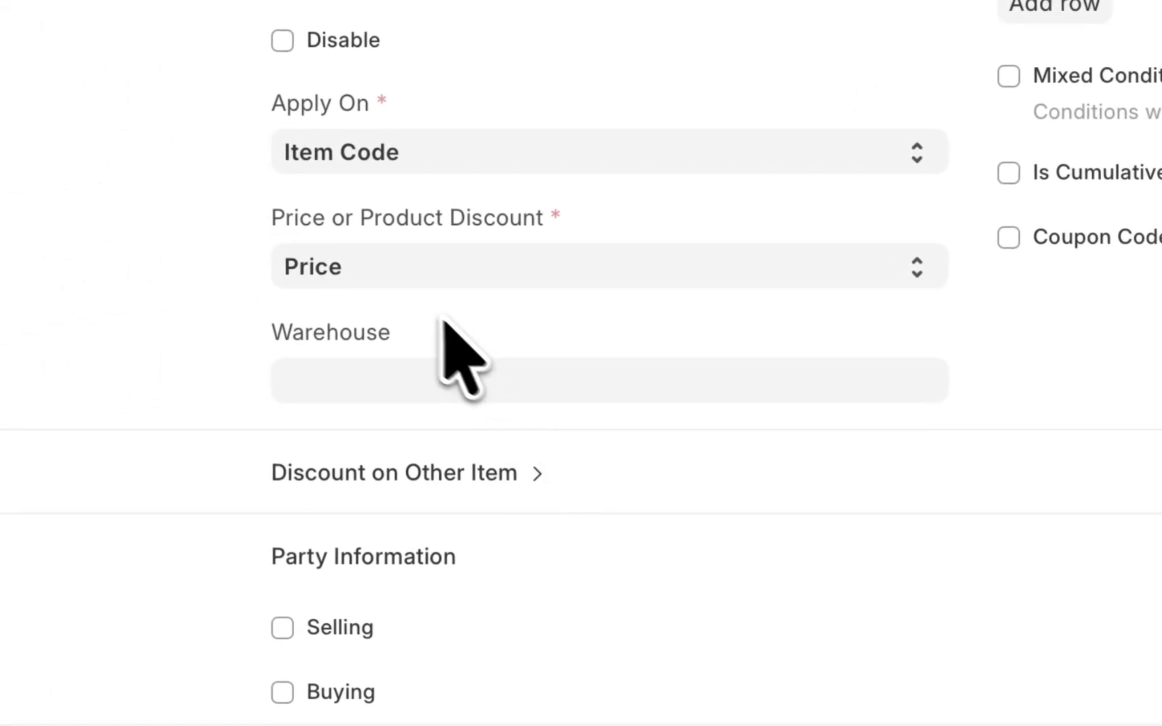
Step: Set the rule's discount kind to Product and enable it for selling
left_click(381, 262)
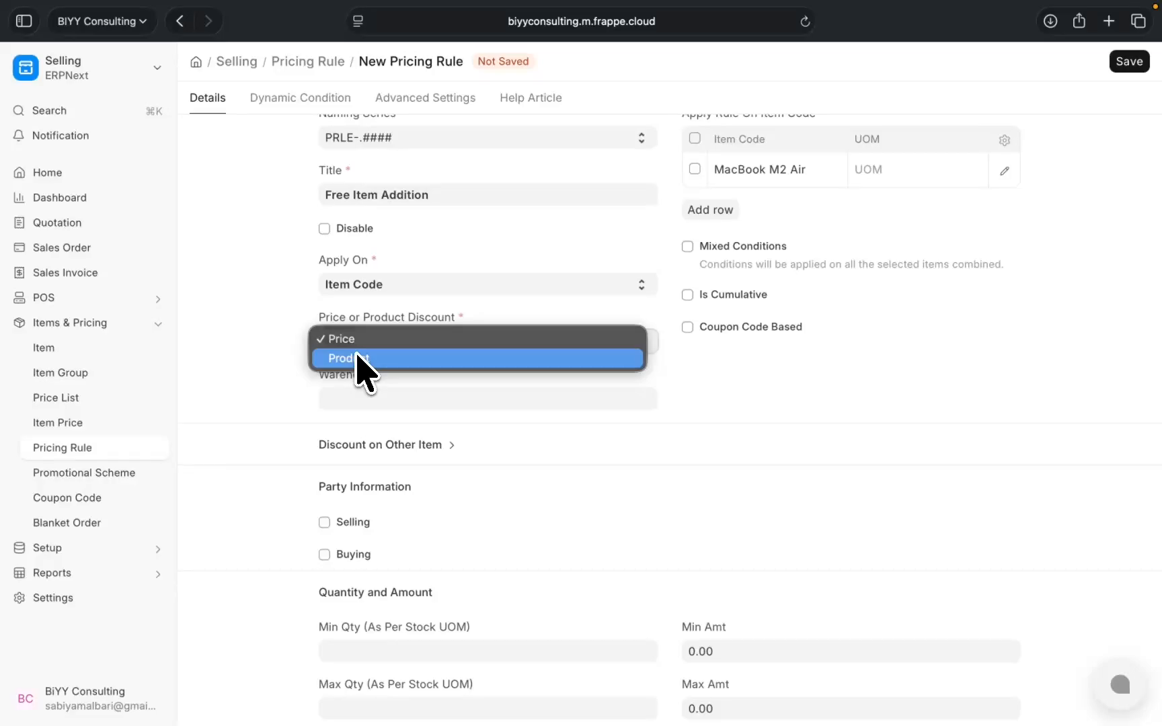
left_click(358, 359)
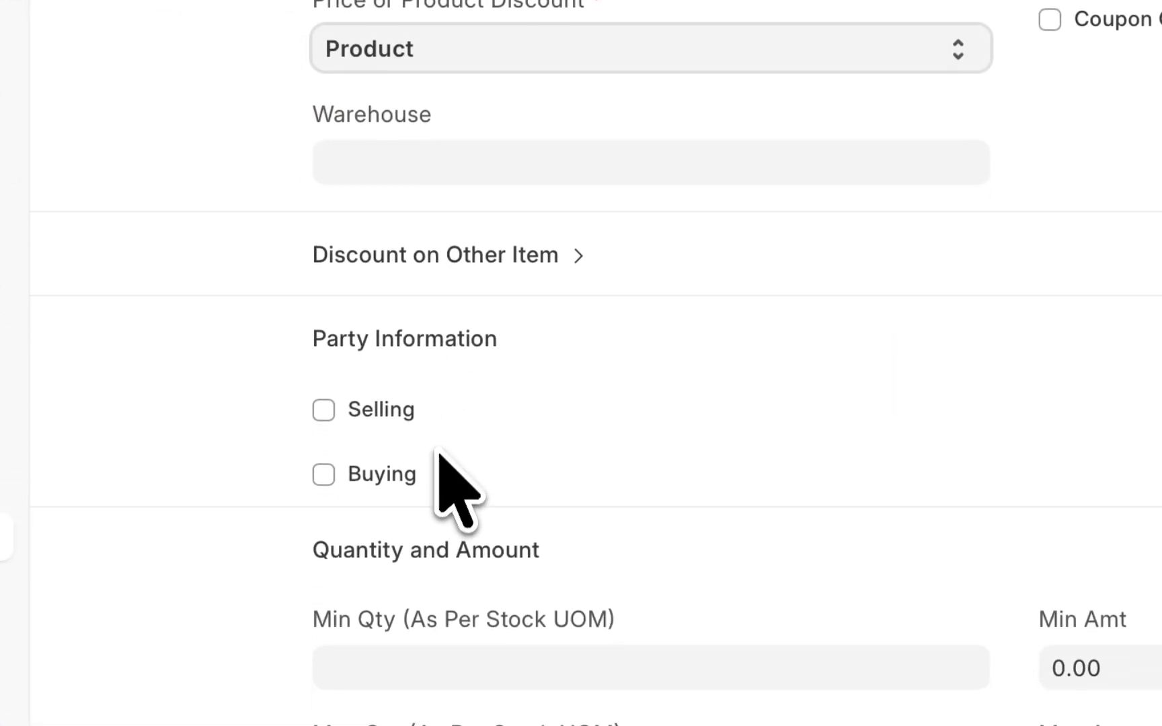
scroll(444, 464, "down", 3)
left_click(325, 214)
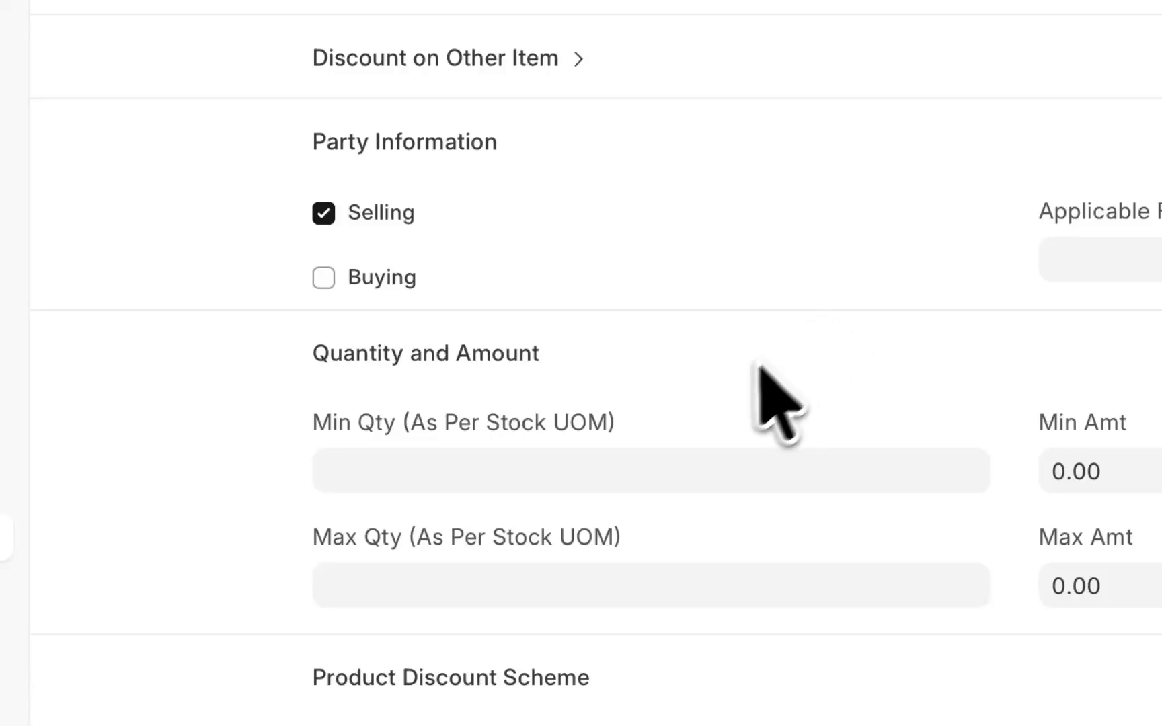
Step: Set both the minimum and maximum quantity of the rule to 1
scroll(740, 376, "down", 3)
left_click(522, 229)
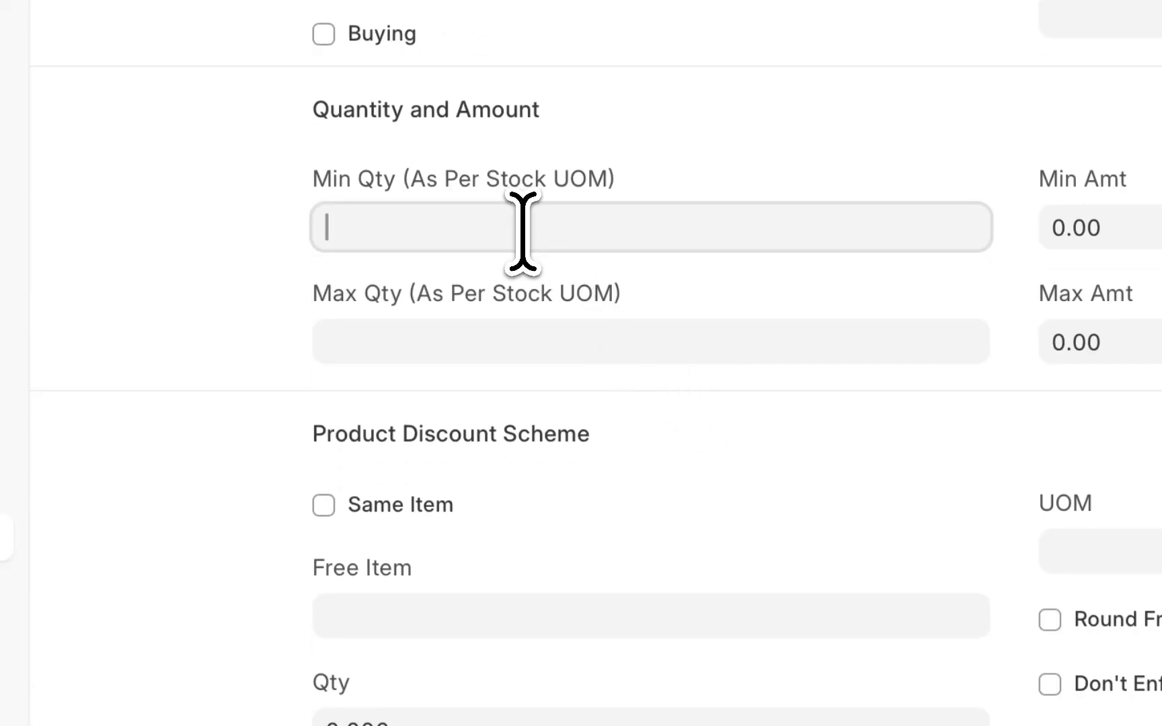
left_click(469, 339)
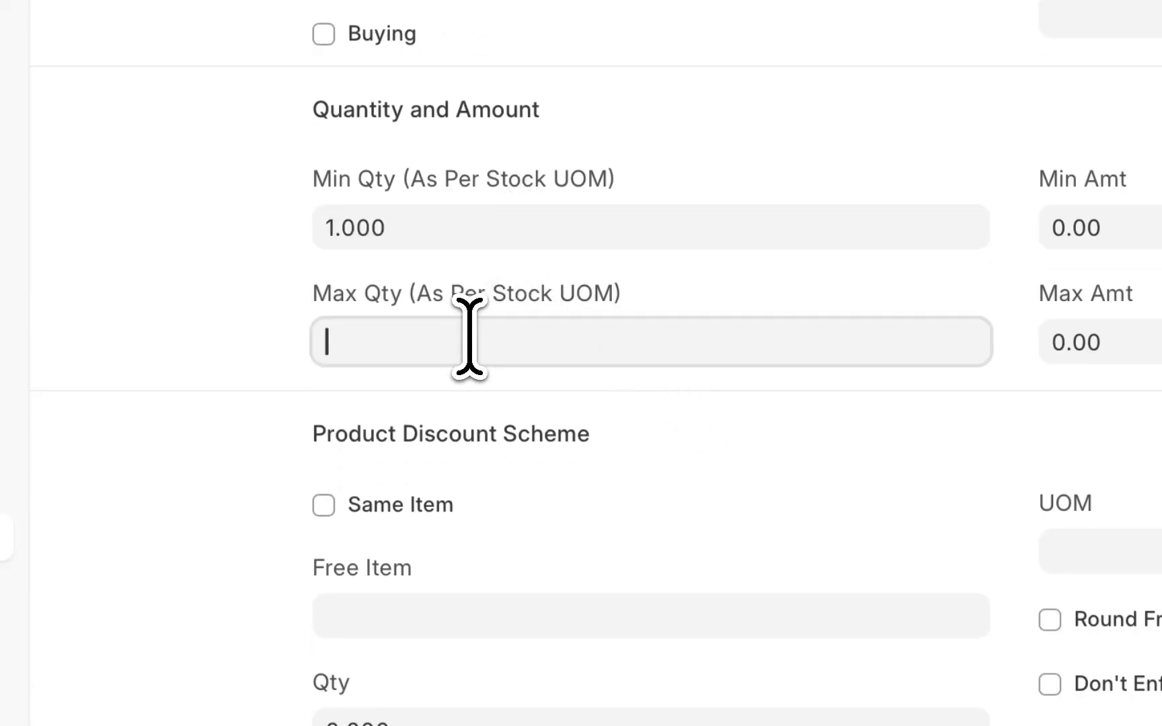
type("1")
left_click(596, 485)
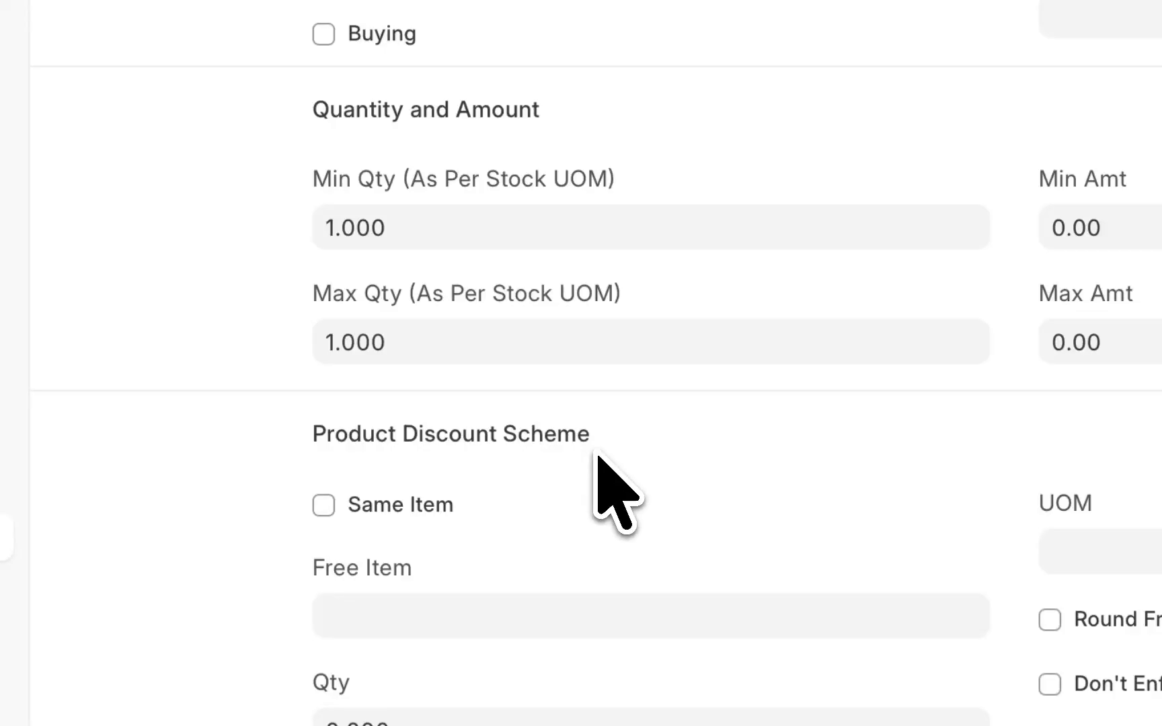
Step: Choose AirPods Pro as the rule's free item and set its free quantity to 1
scroll(596, 478, "down", 2)
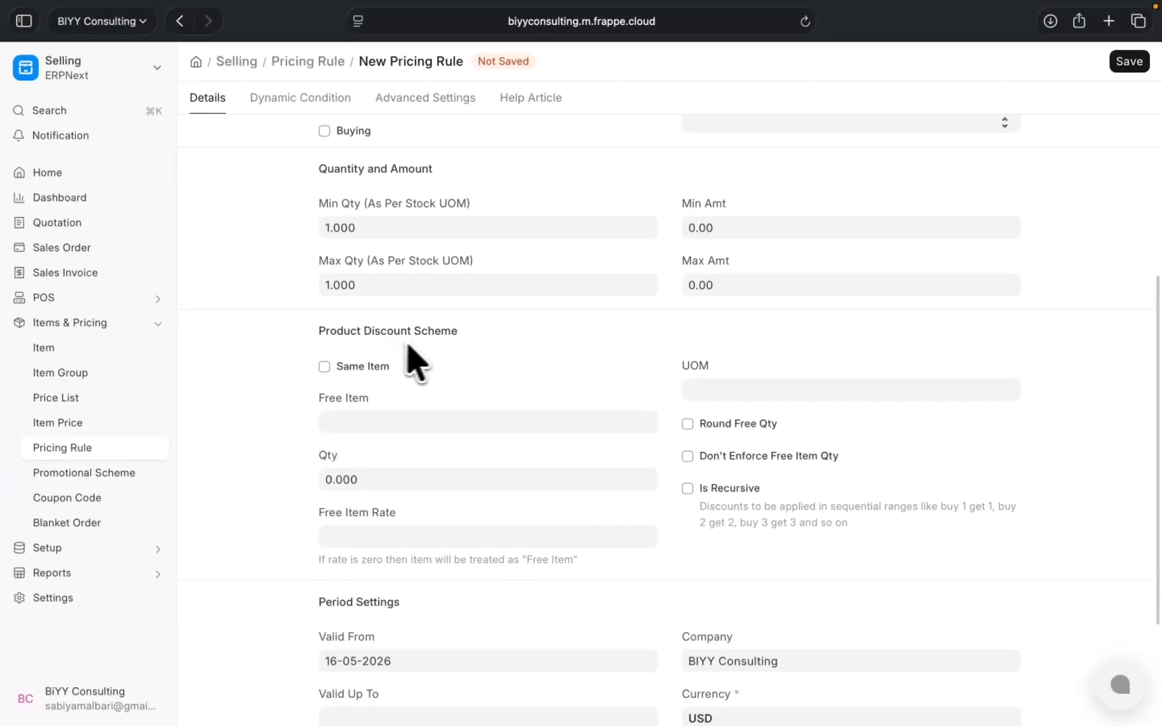
scroll(444, 363, "up", 1)
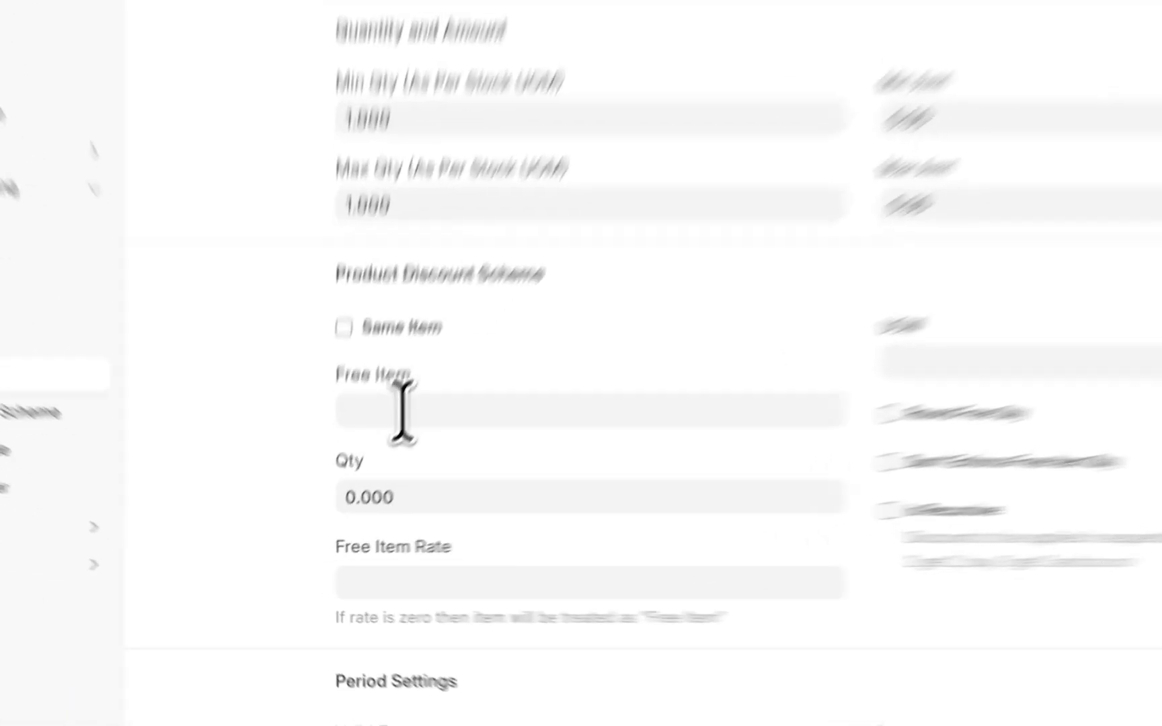
left_click(360, 471)
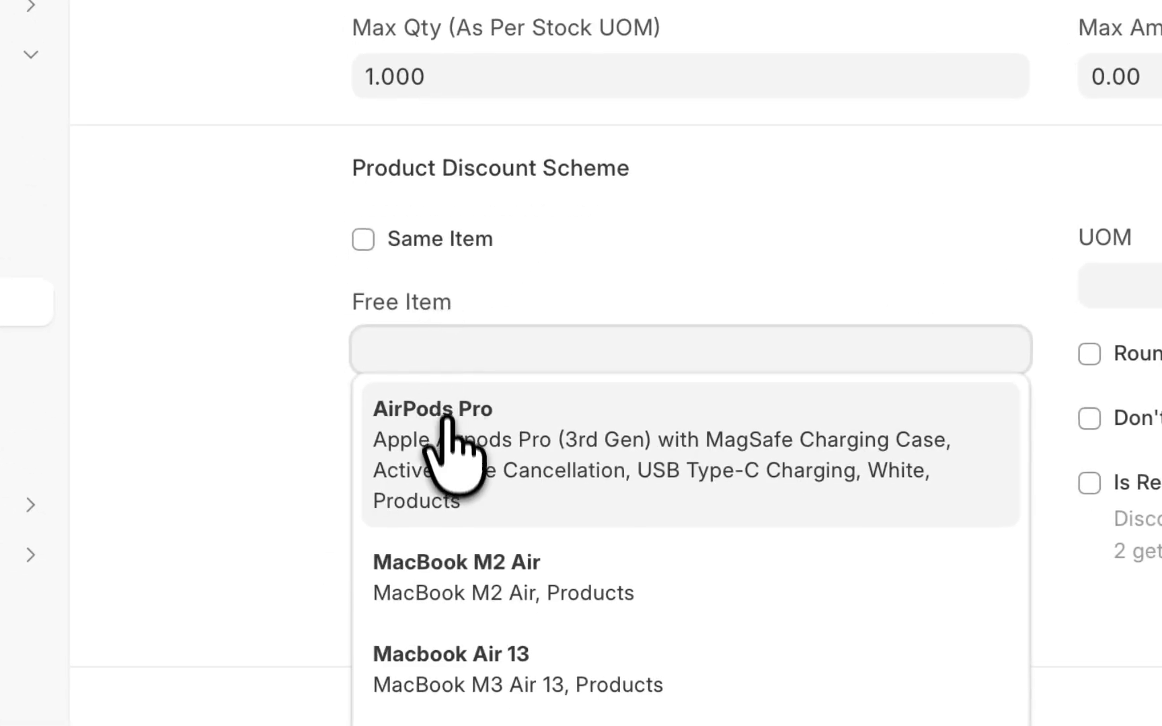
left_click(366, 518)
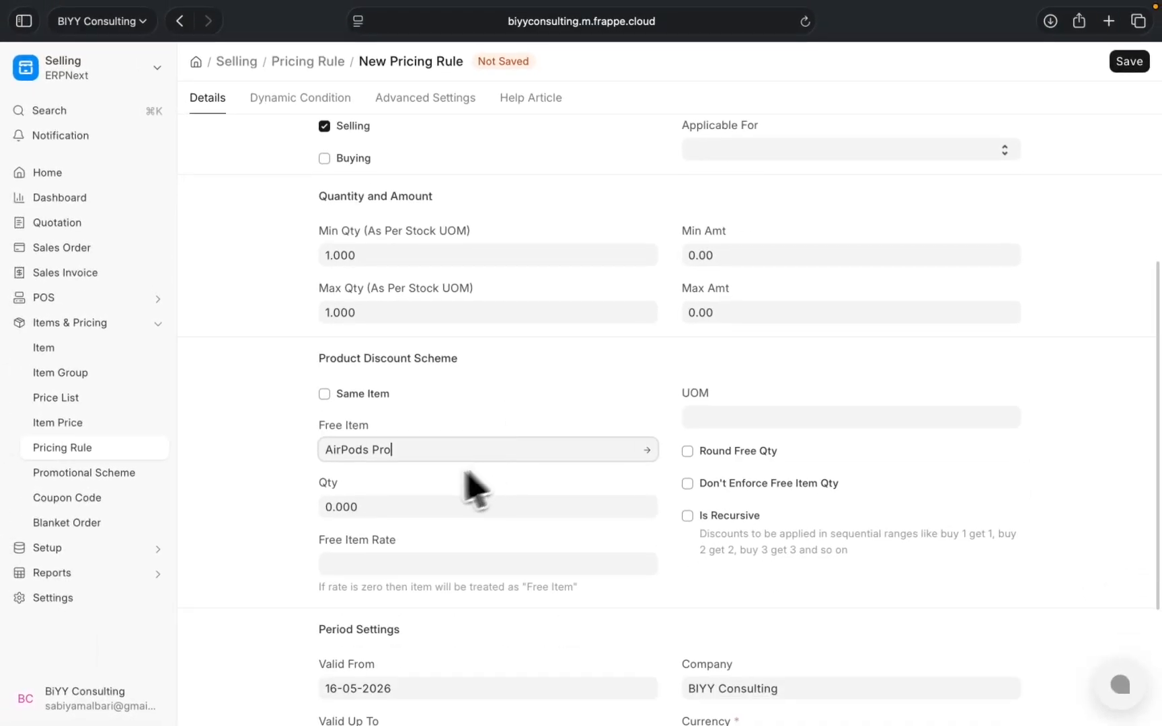
scroll(372, 478, "up", 6)
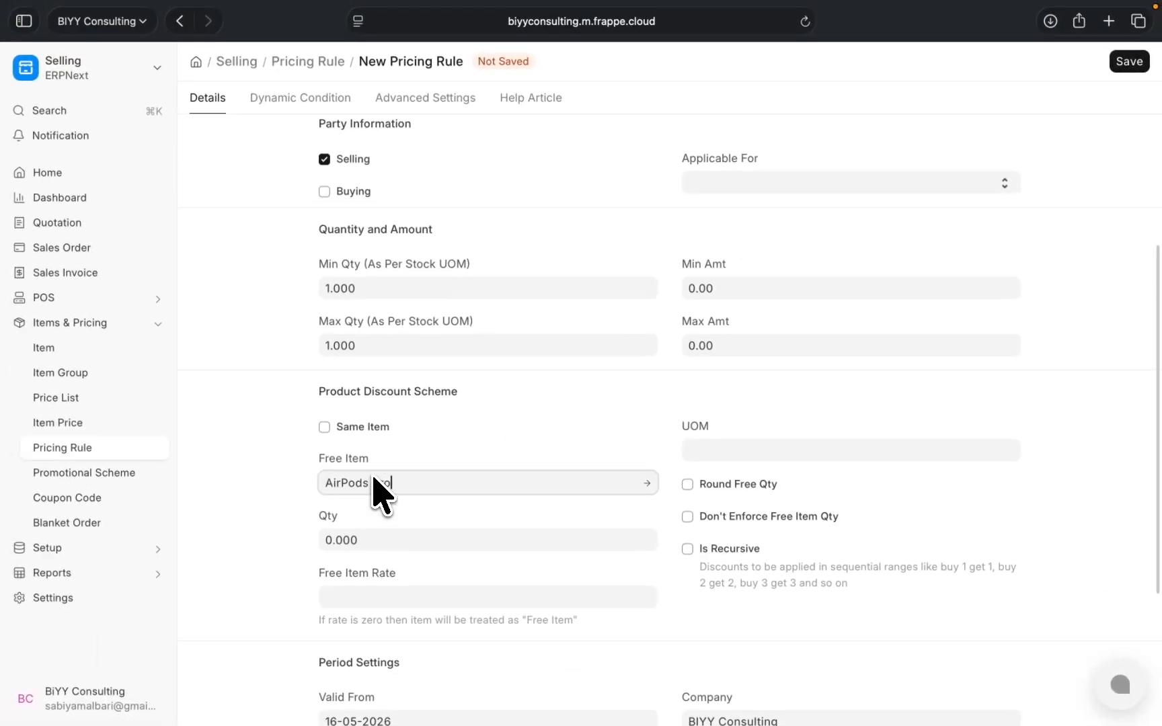
scroll(372, 478, "down", 6)
scroll(380, 494, "down", 4)
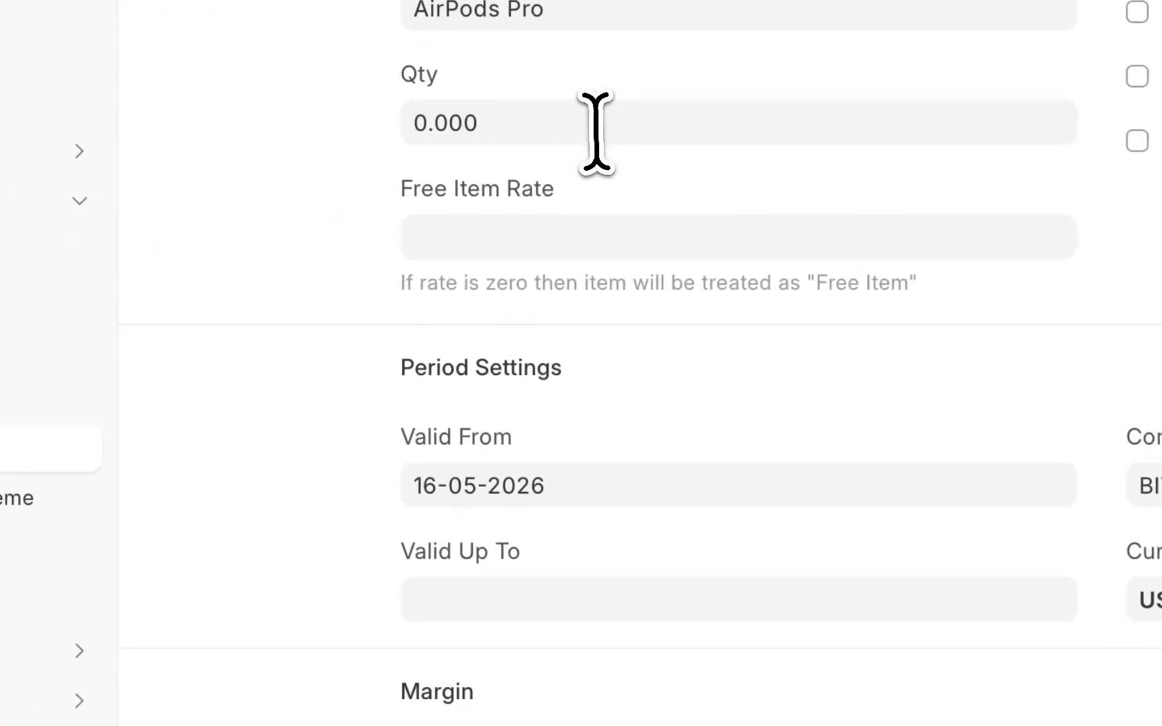
left_click(594, 132)
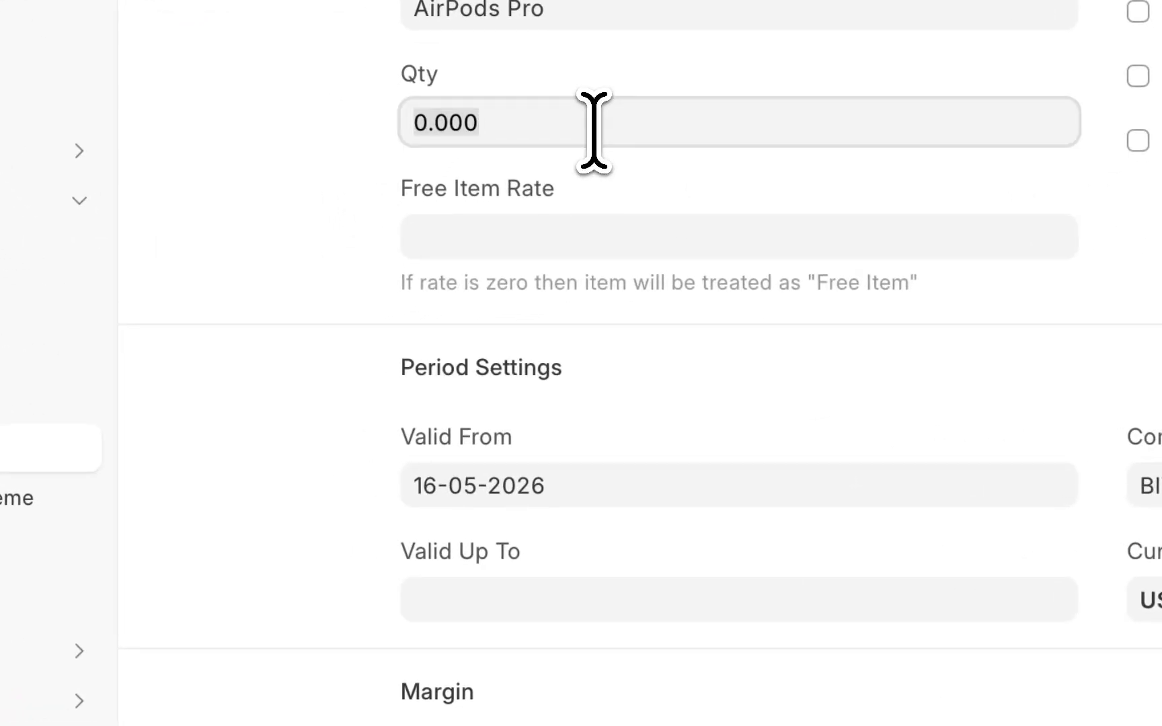
type("1")
left_click(717, 195)
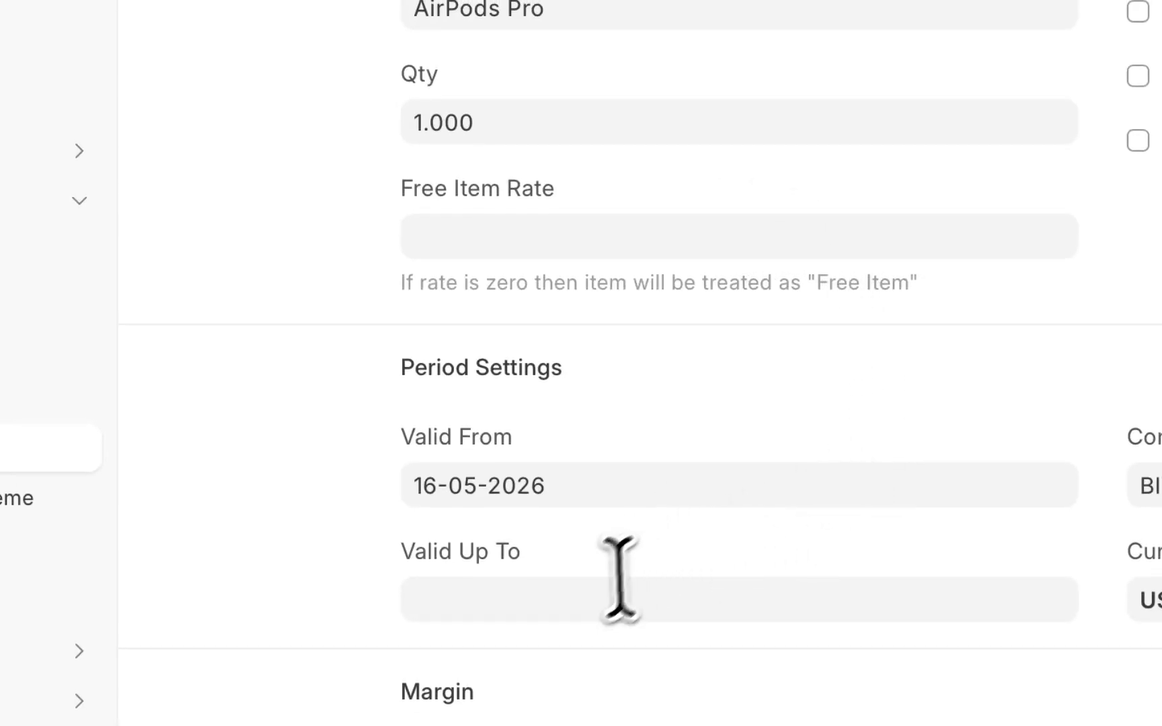
Step: Set the rule's valid-up-to date to 18-05-2026 and save the pricing rule
left_click(591, 597)
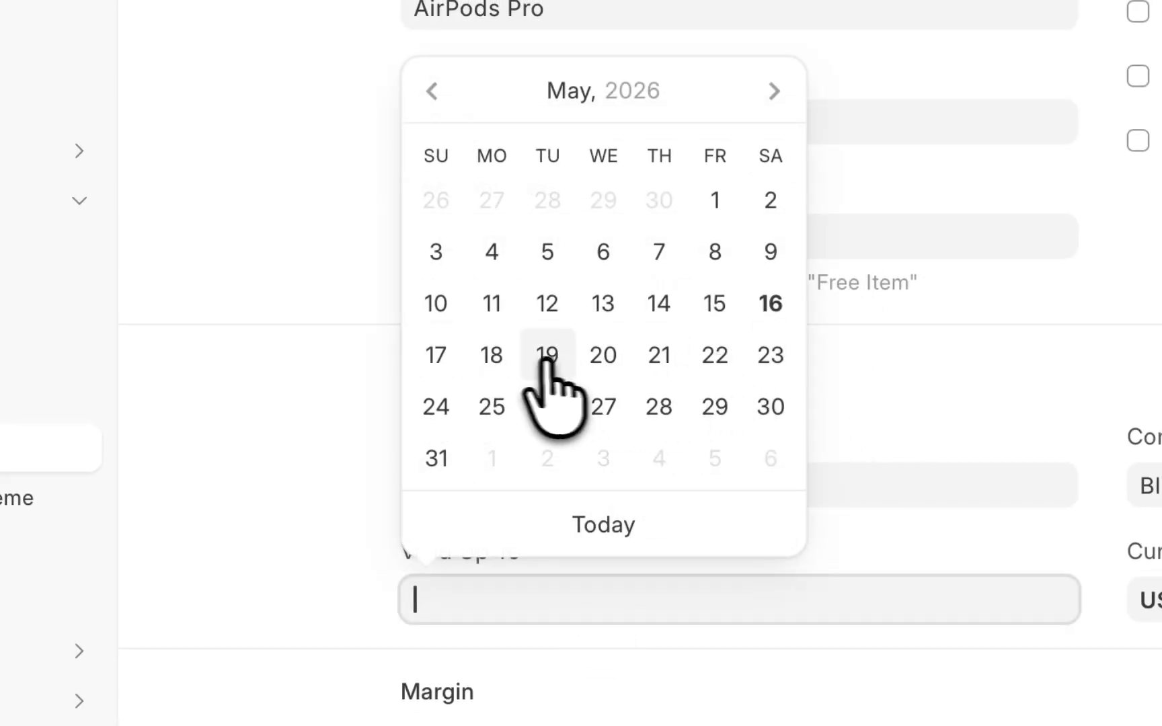
left_click(496, 368)
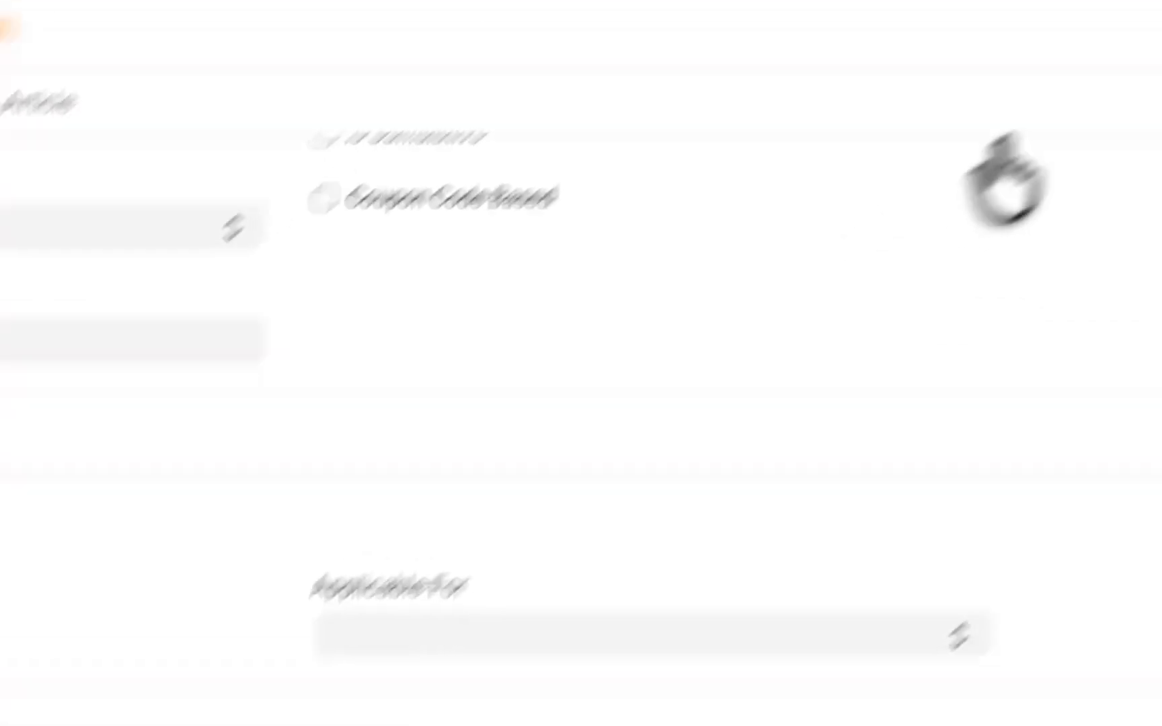
left_click(1068, 138)
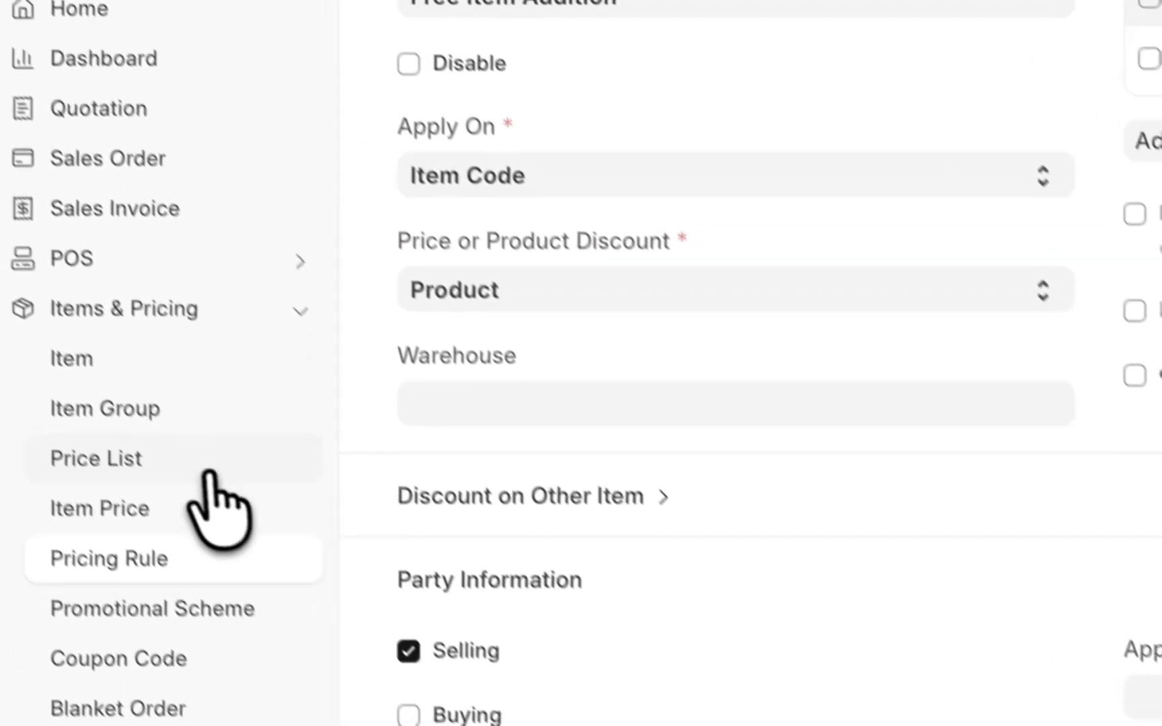
Step: Start a new sales order for customer Nua Inc. with the delivery date 23-05-2026
left_click(138, 159)
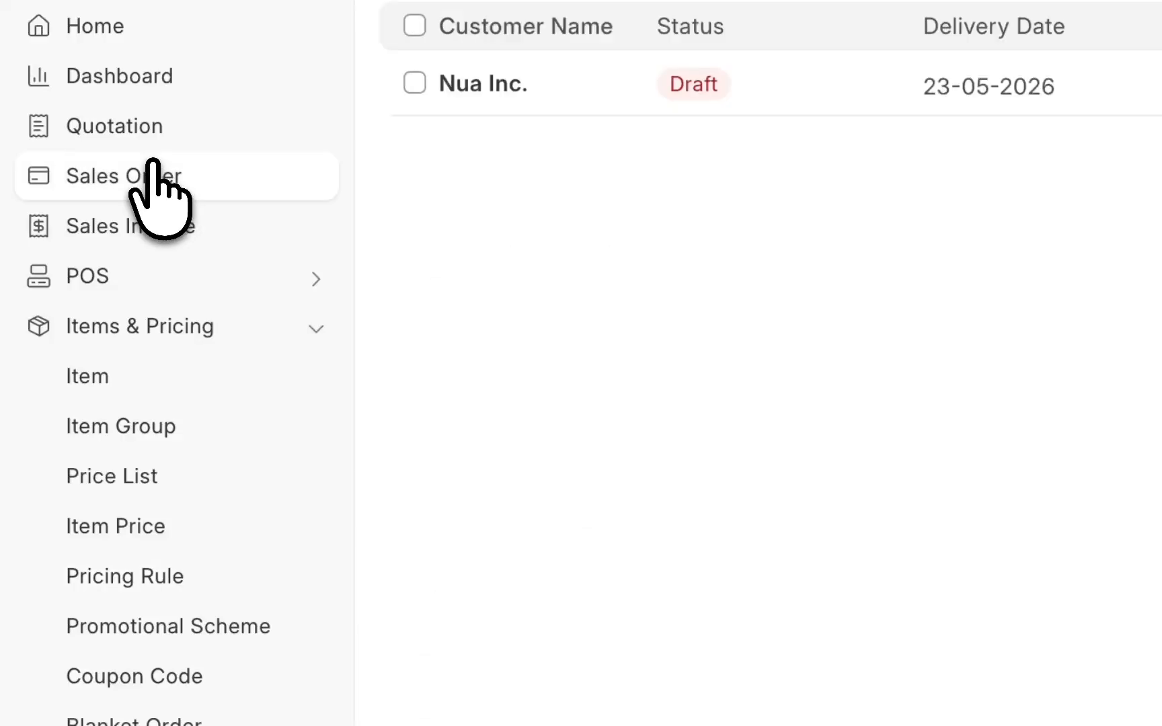
left_click(1017, 124)
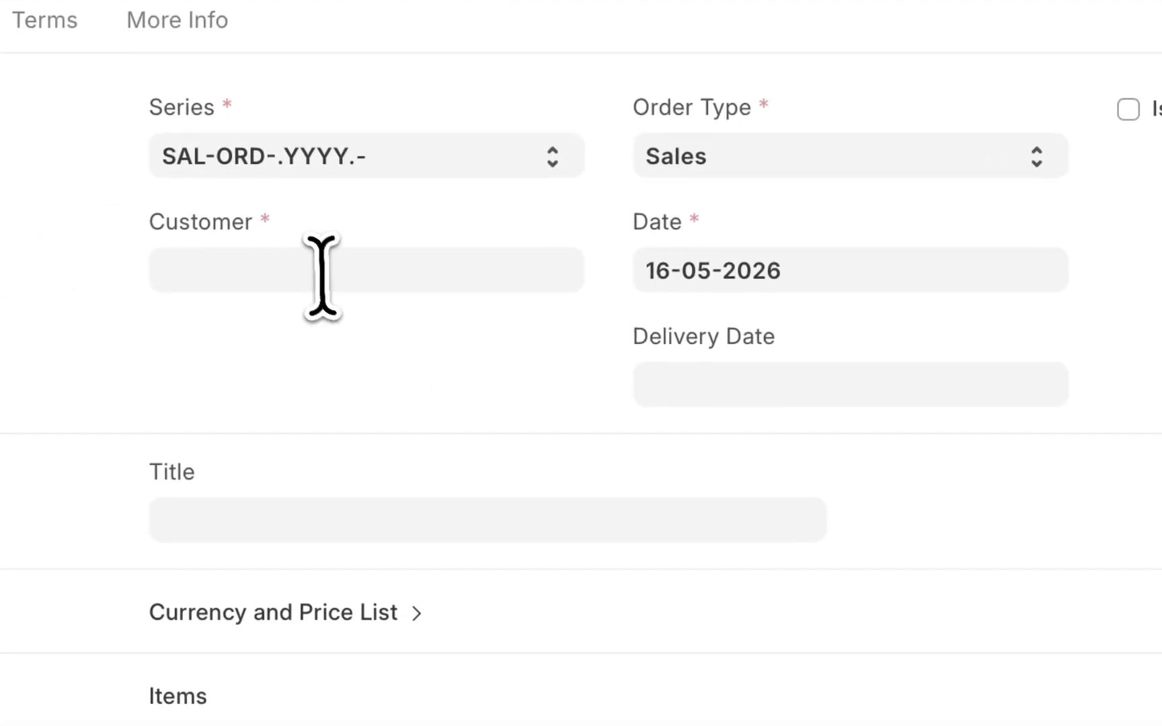
left_click(321, 275)
left_click(289, 343)
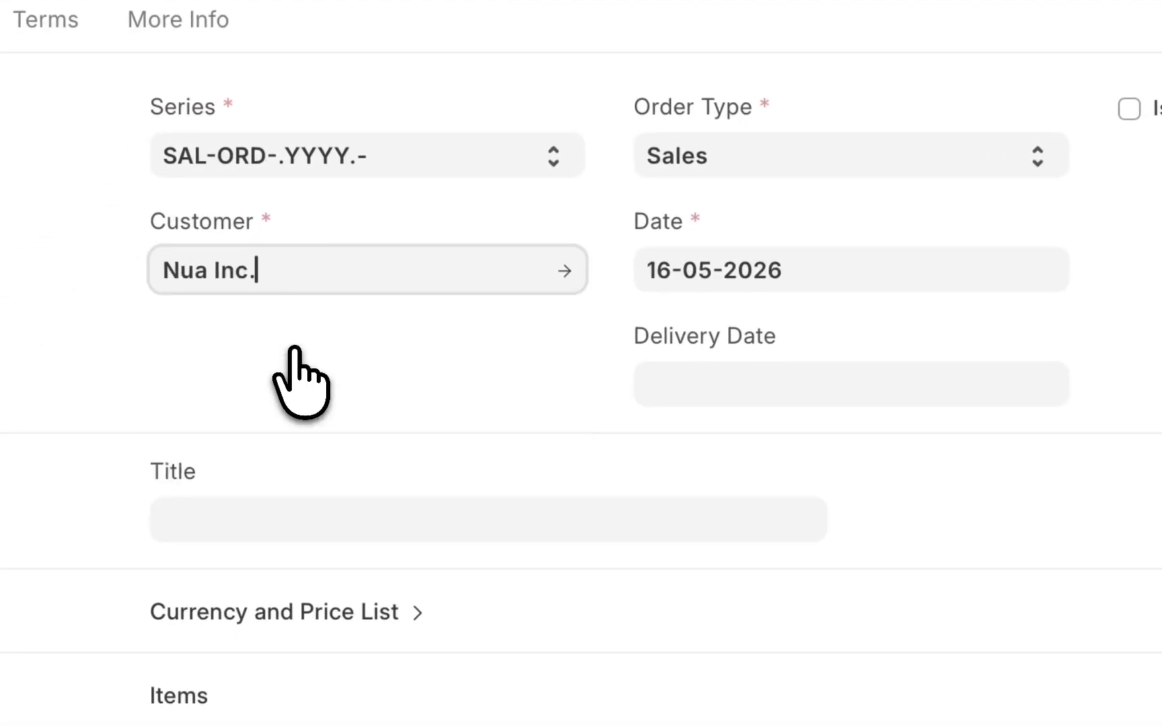
left_click(757, 394)
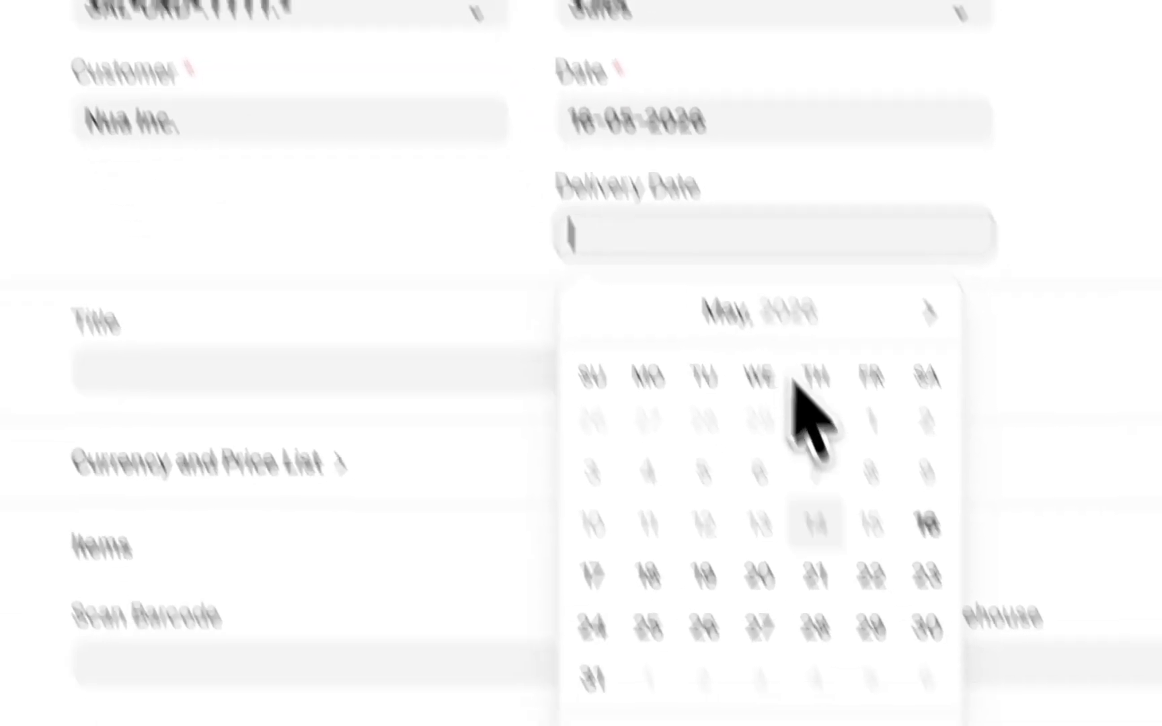
left_click(864, 454)
Step: Add MacBook M2 Air as the order's first item and try to save the sales order
scroll(417, 363, "down", 4)
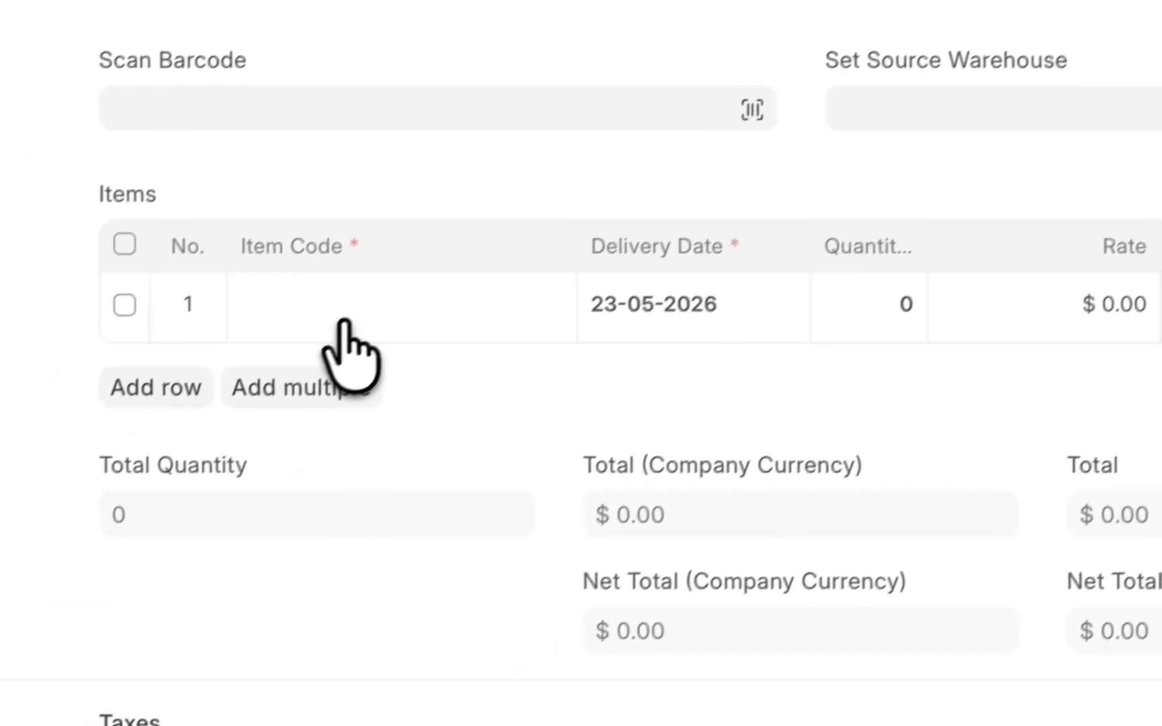
left_click(250, 399)
left_click(258, 440)
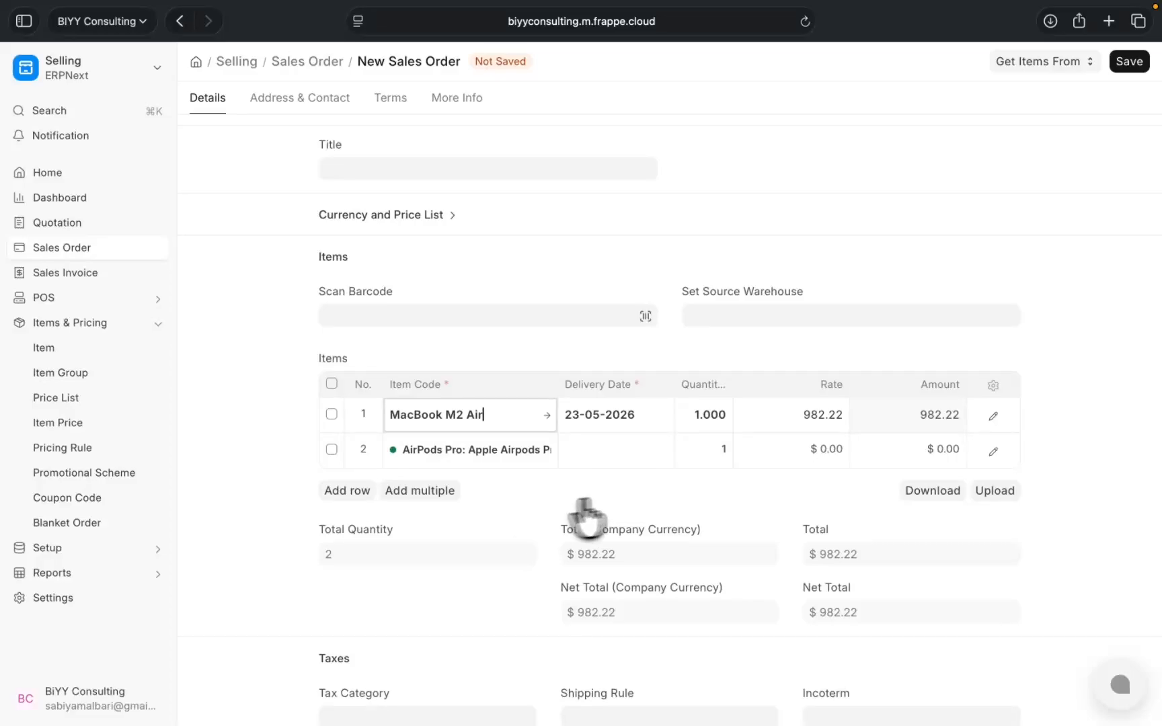
scroll(893, 305, "up", 3)
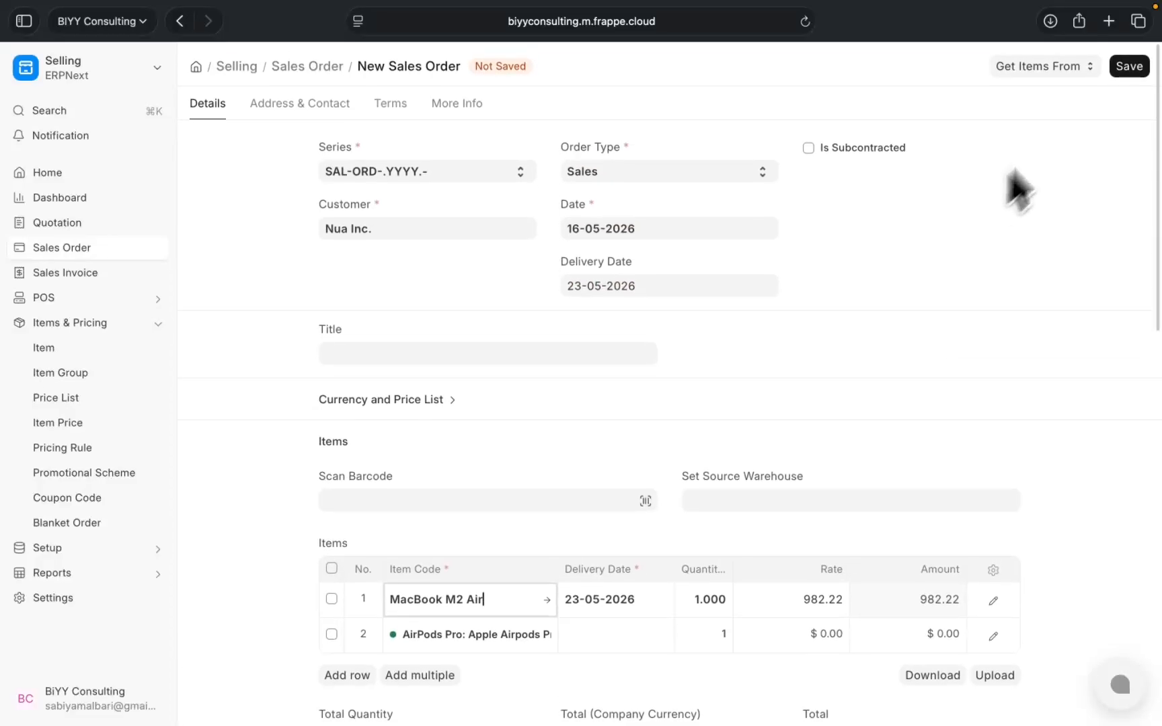
left_click(1129, 62)
left_click(791, 88)
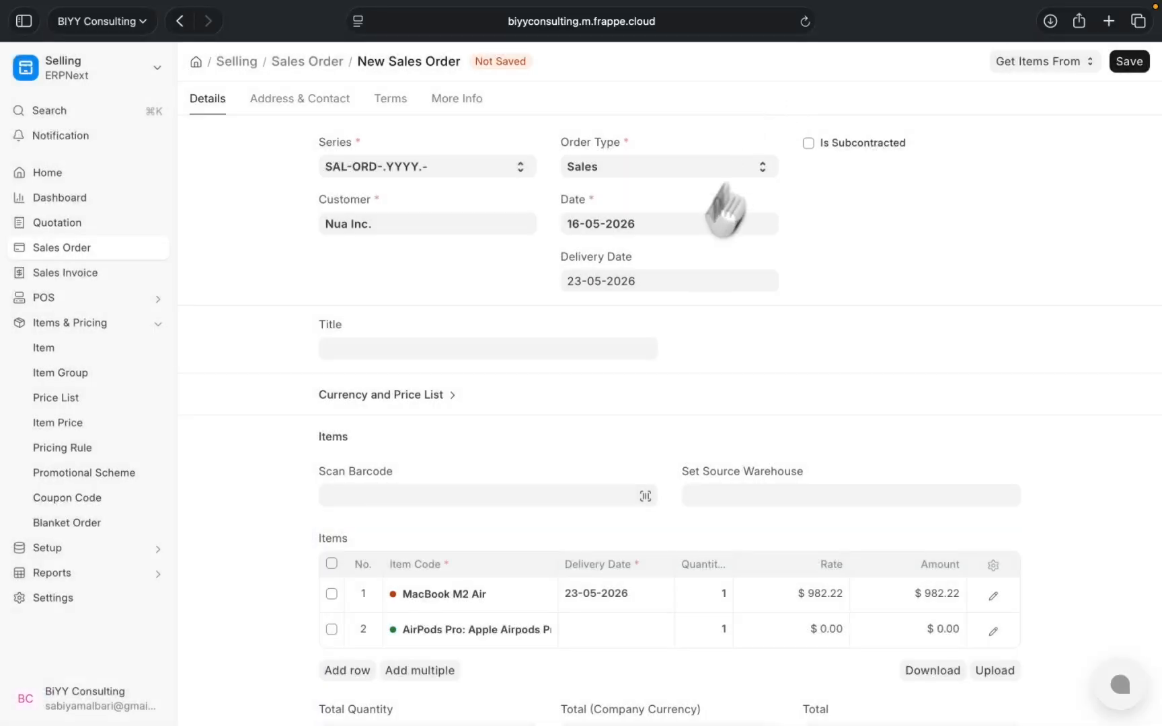
Step: Set the delivery date of the AirPods Pro row to 23-05-2026 and save the sales order
scroll(644, 345, "down", 3)
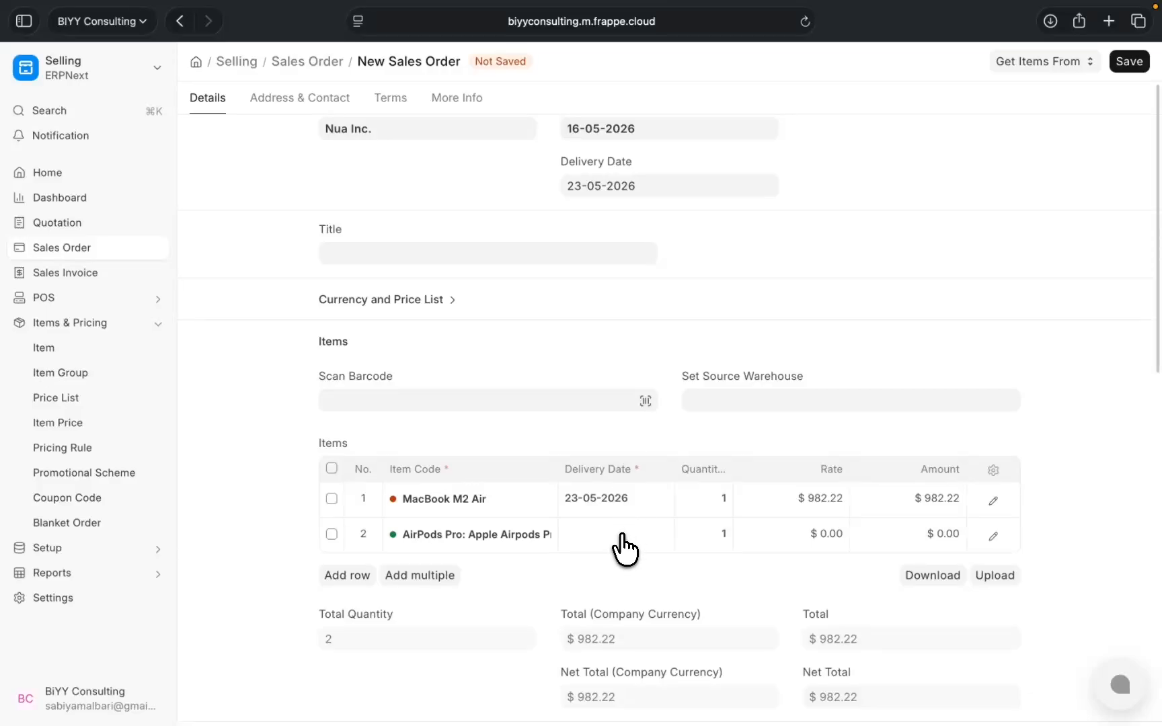
left_click(623, 546)
left_click(743, 410)
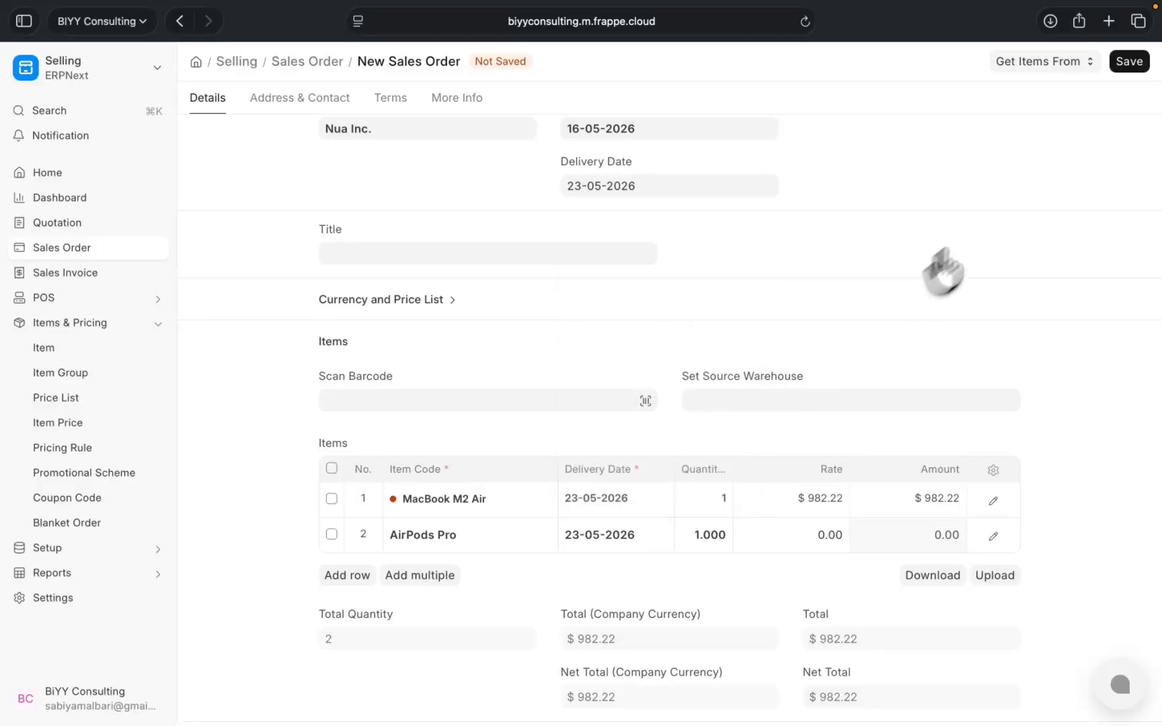
left_click(1132, 63)
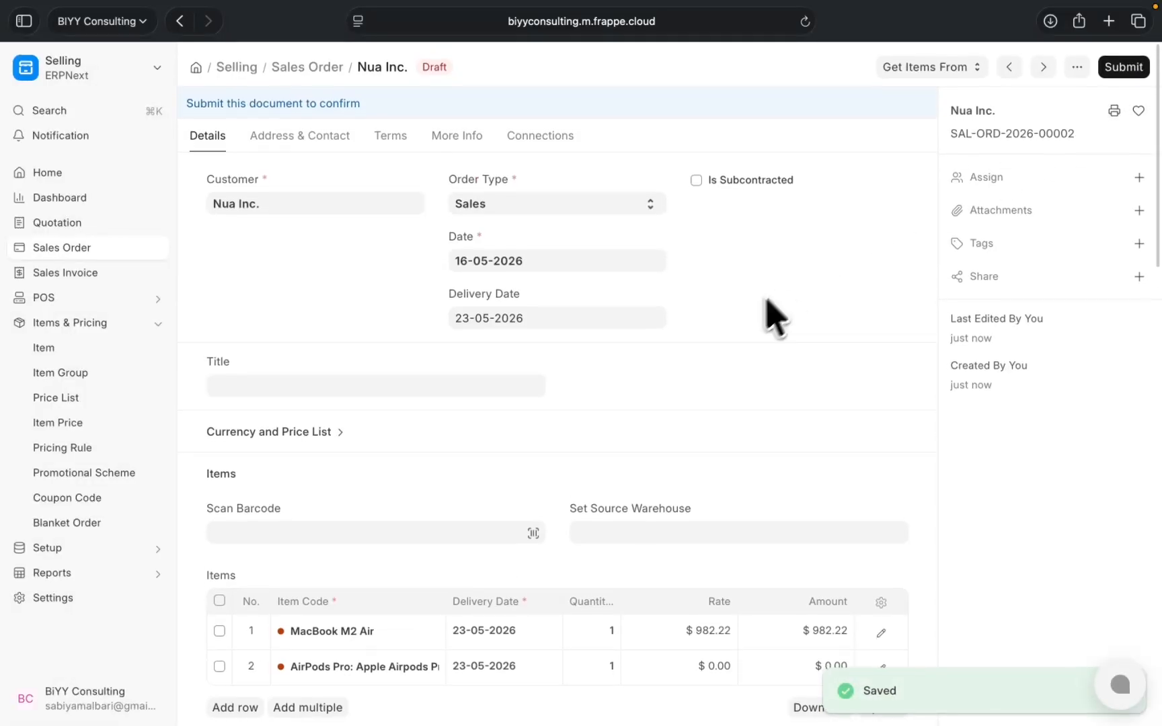
Step: Open the sales order's print preview and examine its item lines and grand total
left_click(1114, 106)
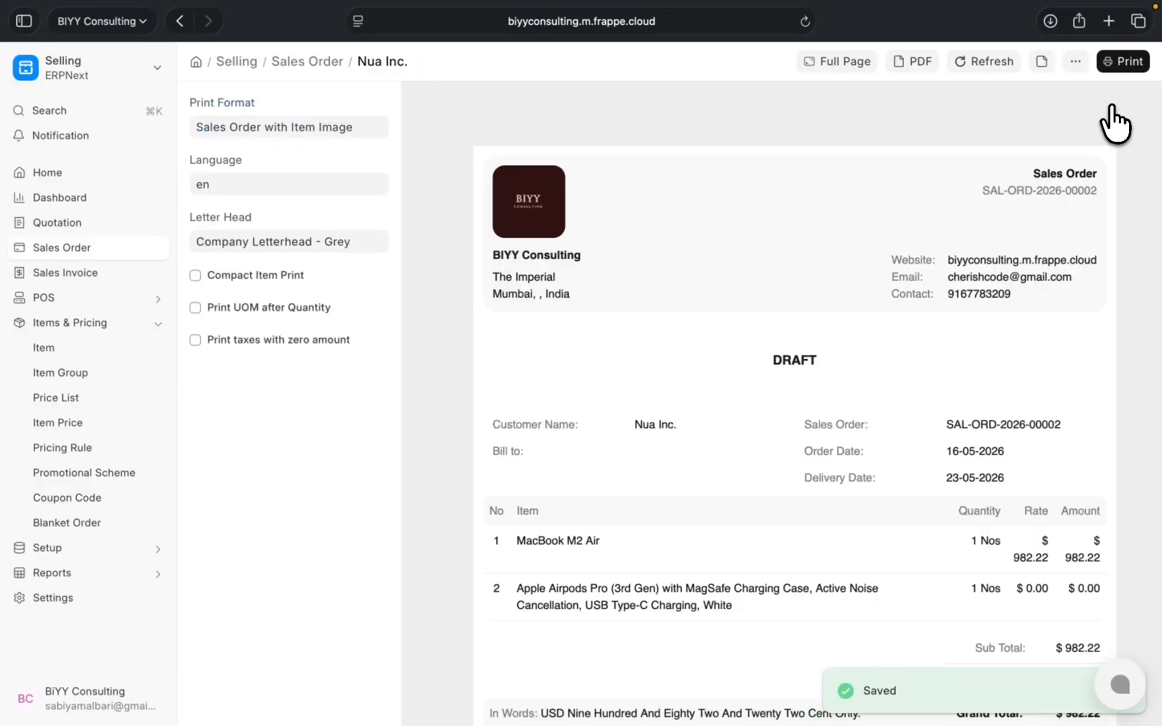
scroll(571, 428, "down", 3)
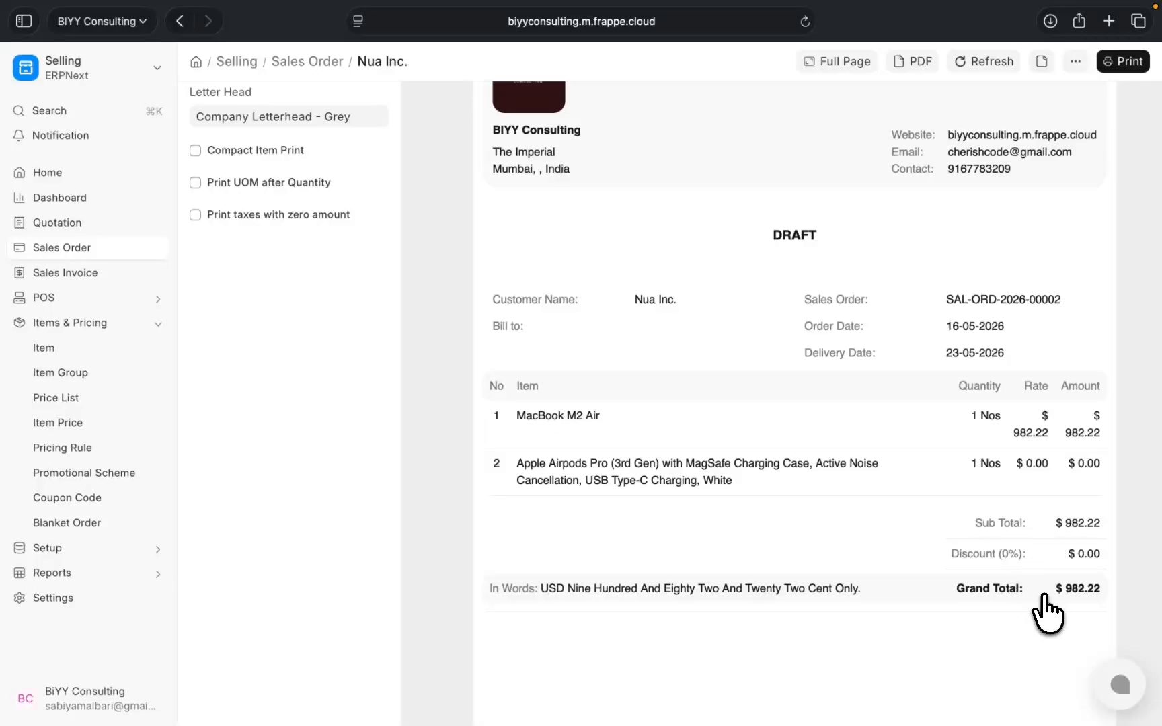
scroll(1010, 568, "up", 3)
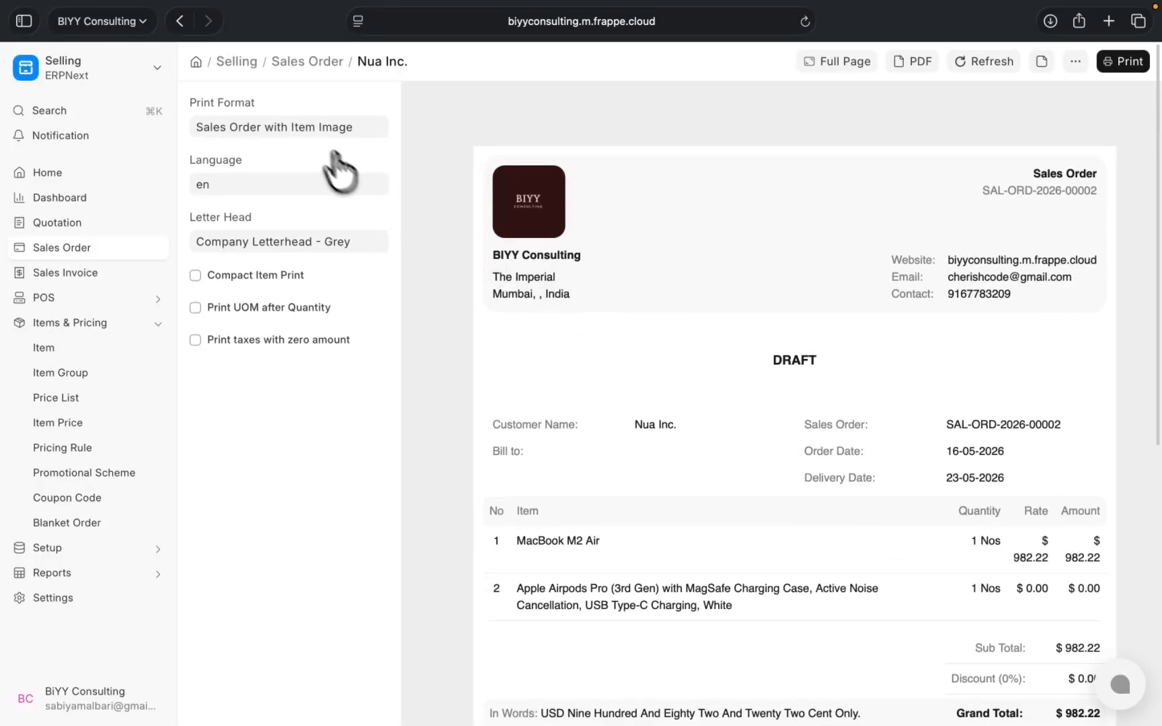
Step: Switch the print format to Sales Order - Discount
left_click(306, 127)
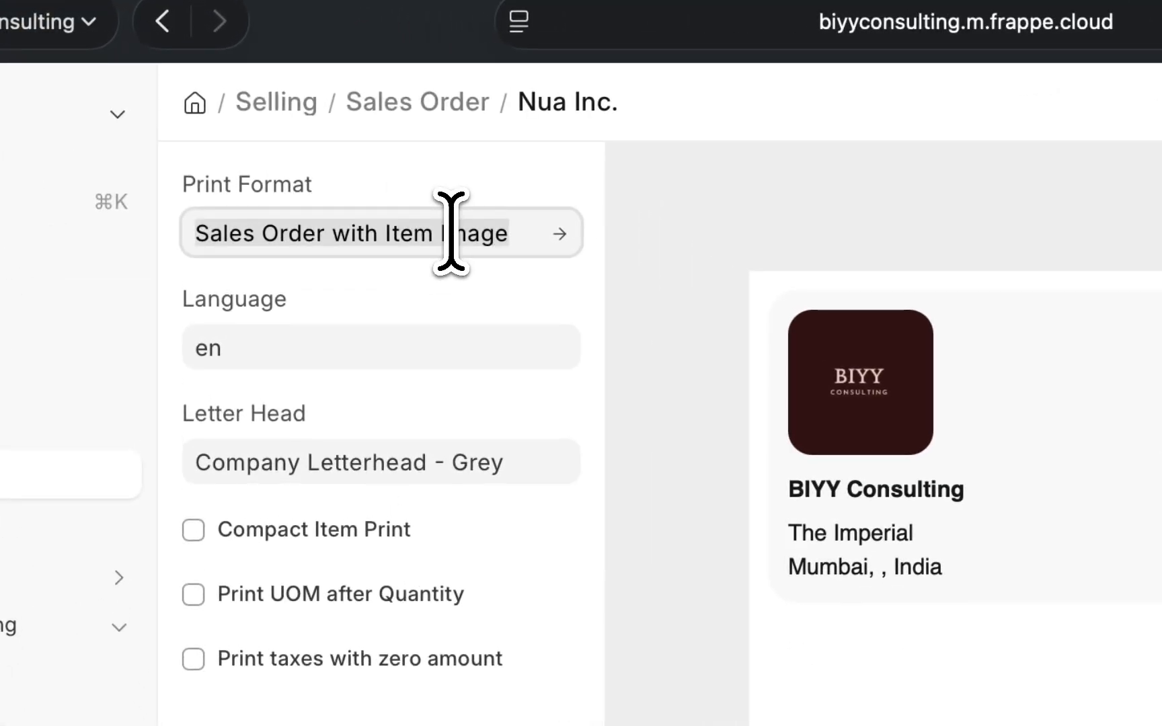
key("BackSpace")
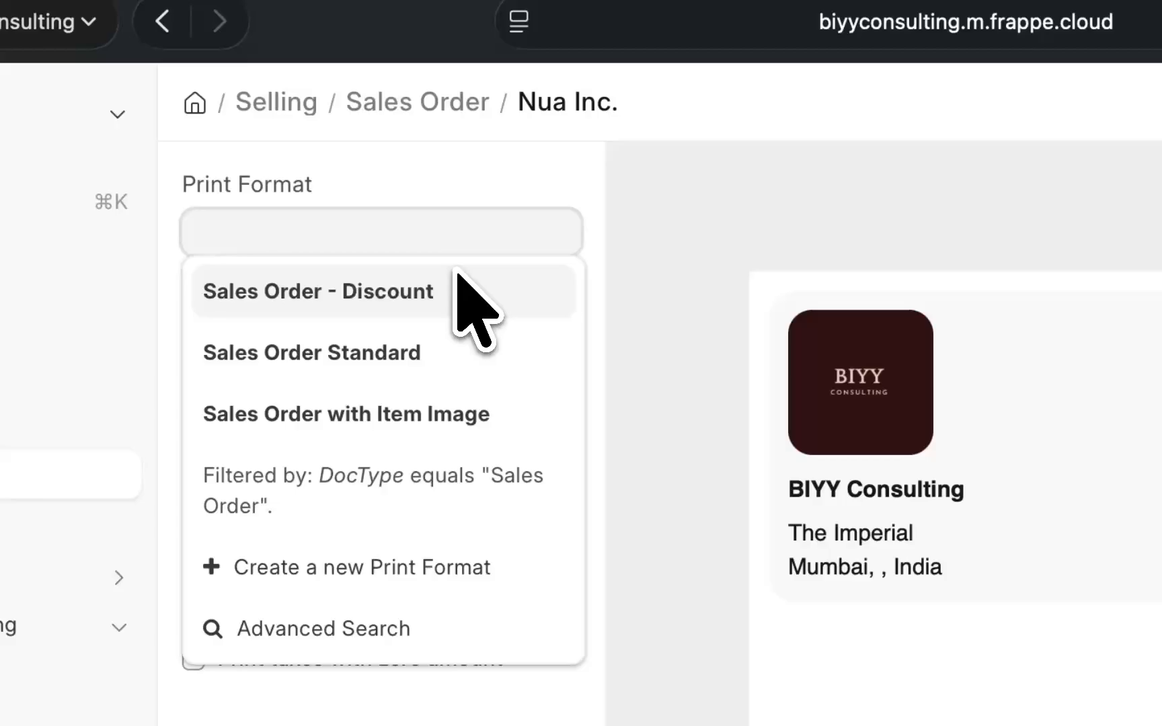
left_click(390, 299)
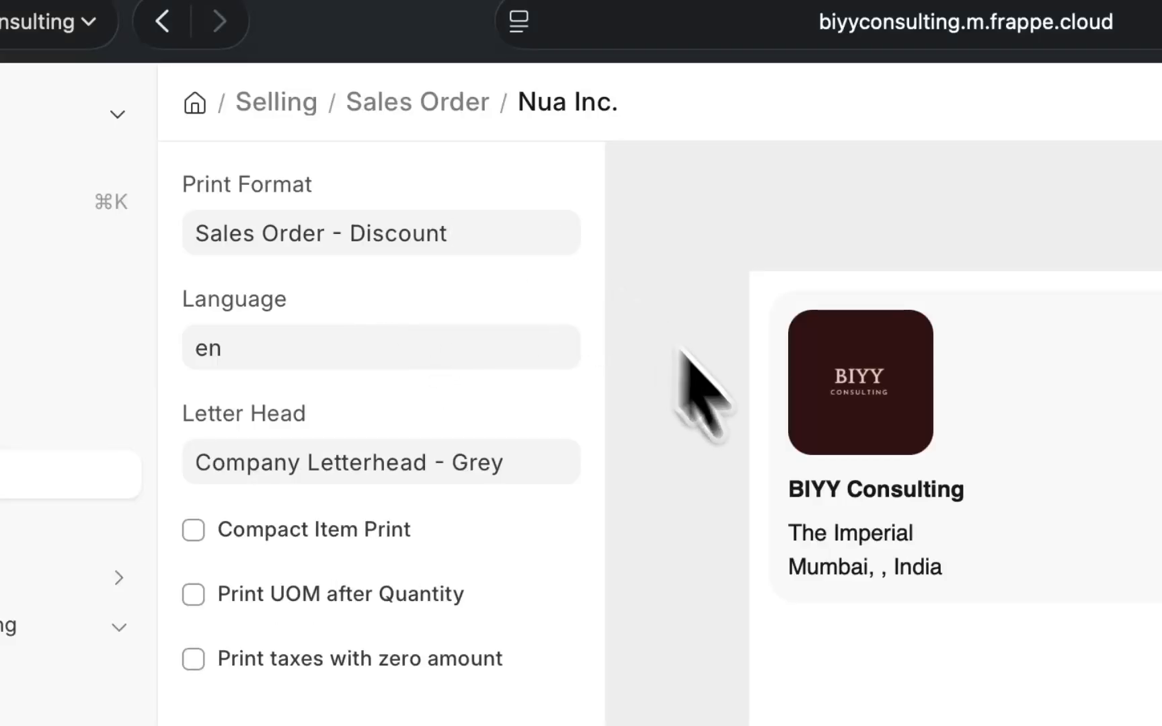
Step: Examine the item lines, totals and the note below the grand total in the discount print format
scroll(682, 355, "down", 10)
scroll(772, 492, "up", 6)
scroll(759, 502, "up", 3)
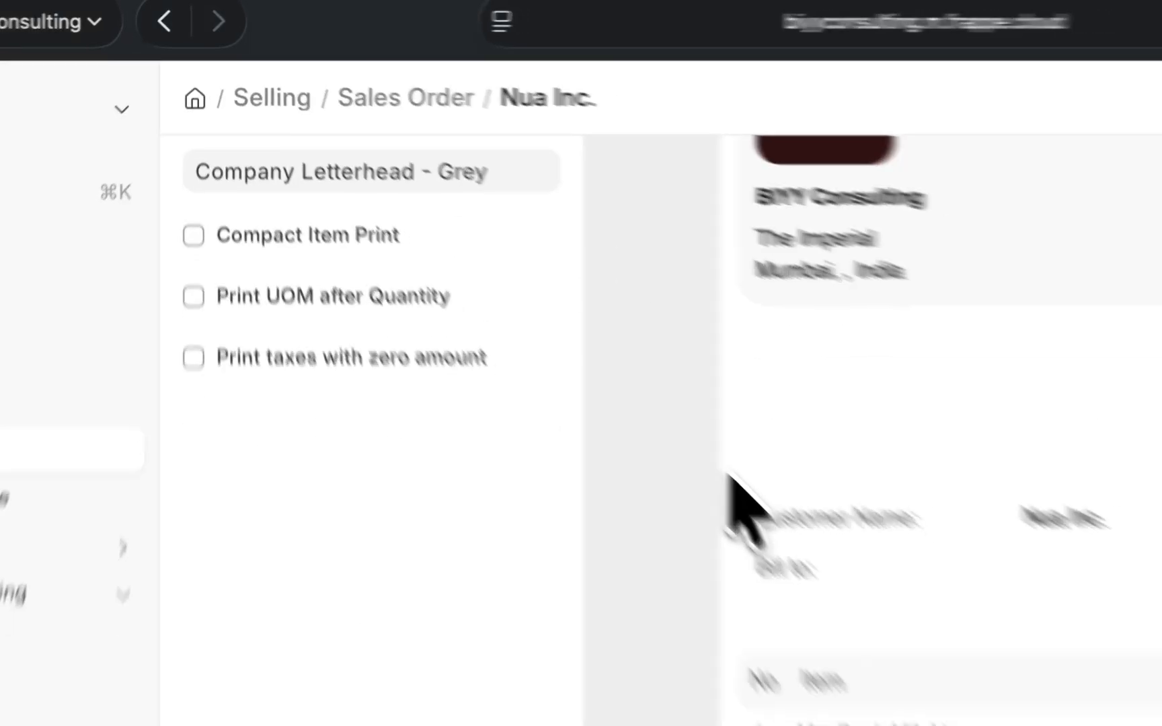
scroll(759, 503, "up", 1)
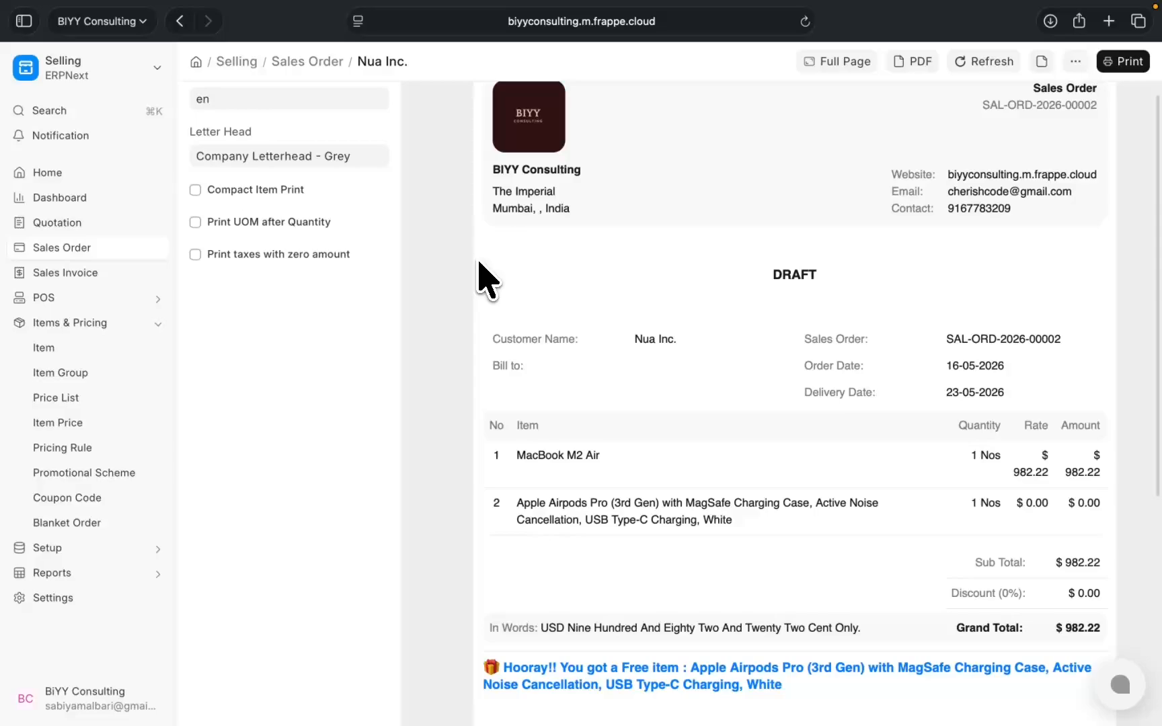
scroll(483, 277, "up", 2)
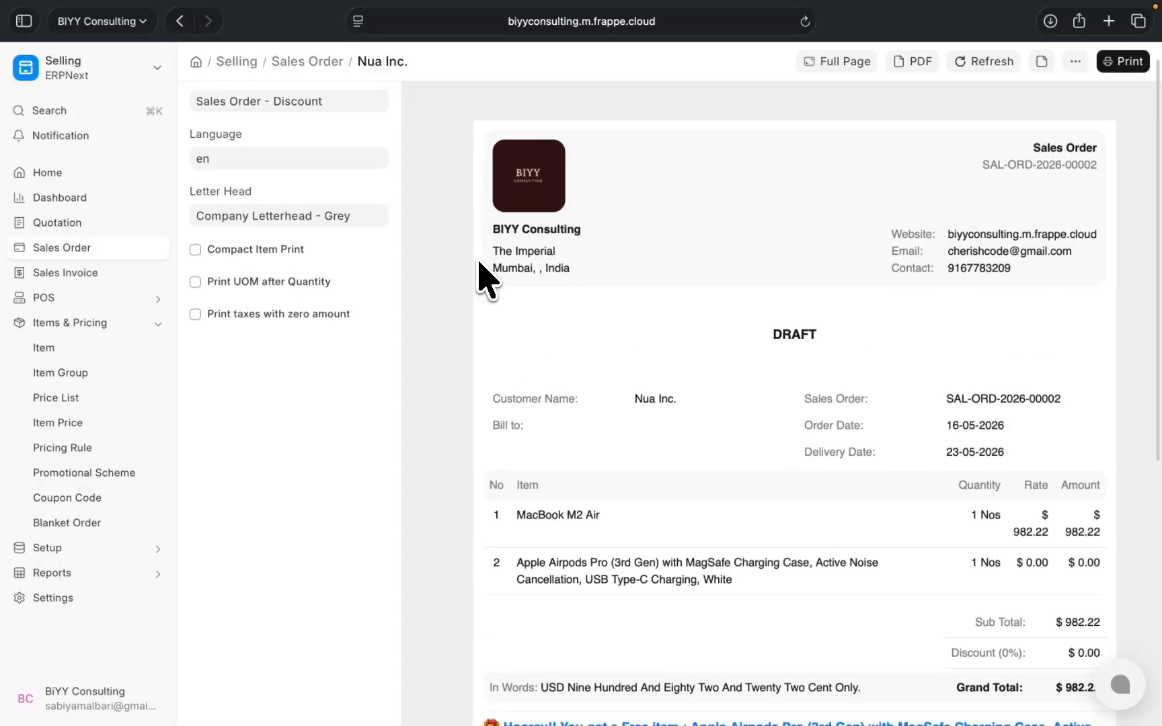
scroll(482, 277, "down", 5)
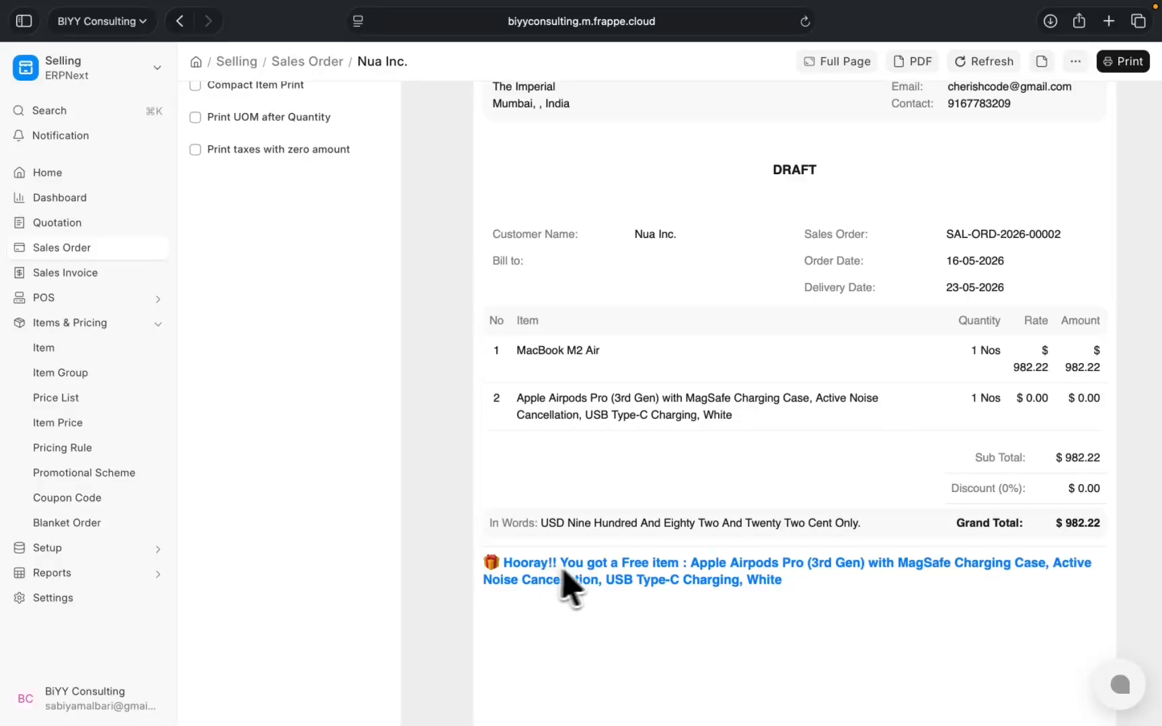
scroll(661, 579, "up", 2)
scroll(661, 568, "up", 5)
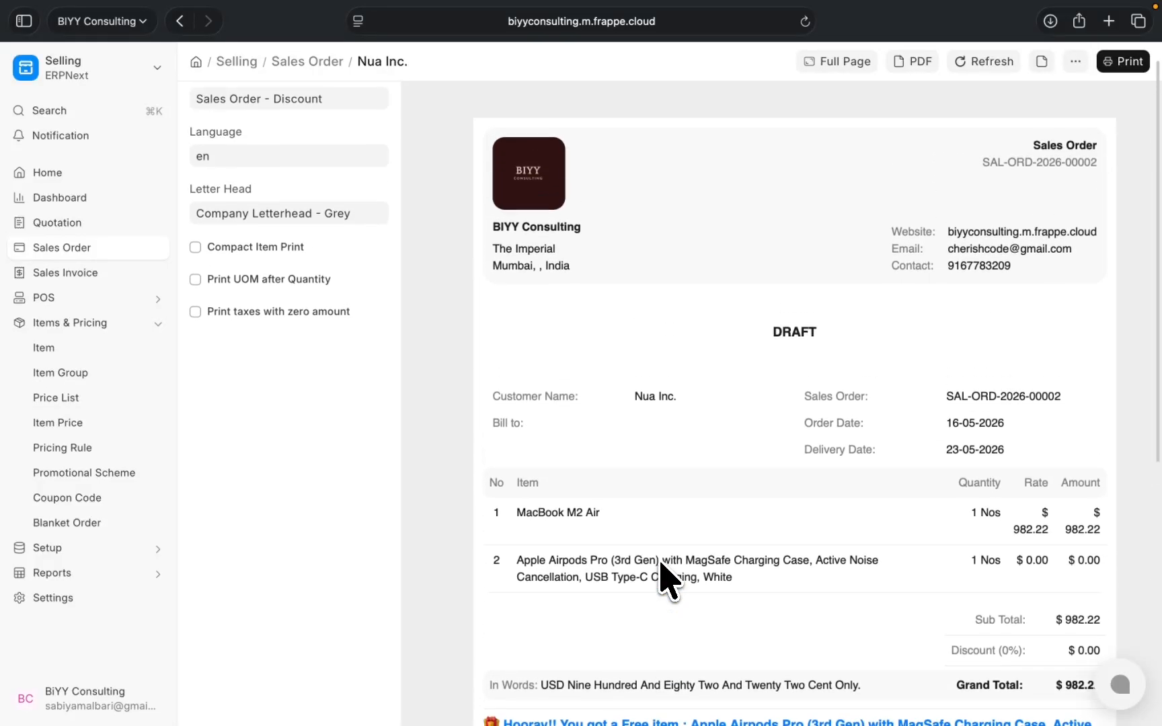